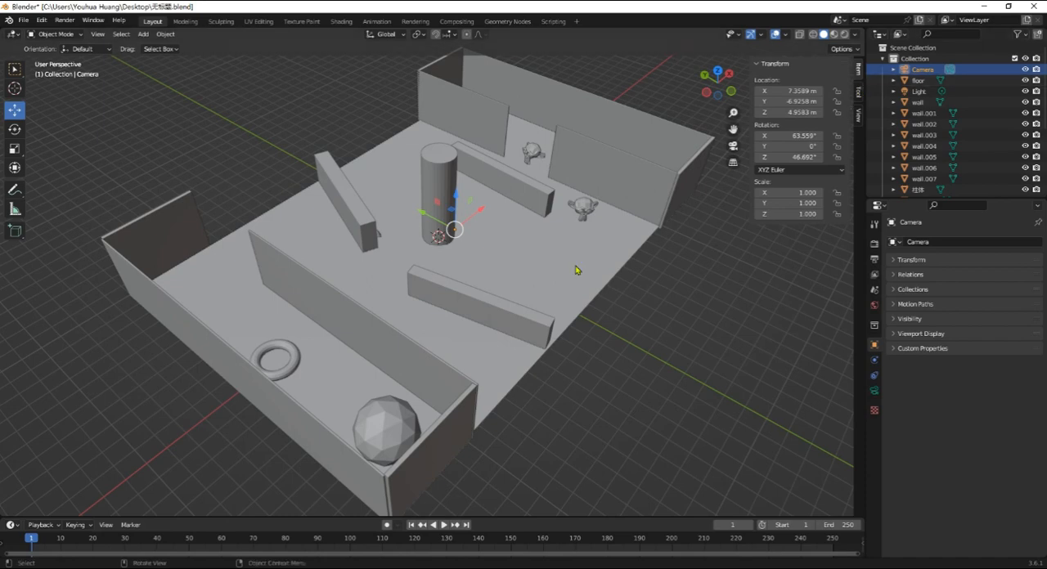
- Frame the selected camera in the viewport and view it from another side
click(98, 34)
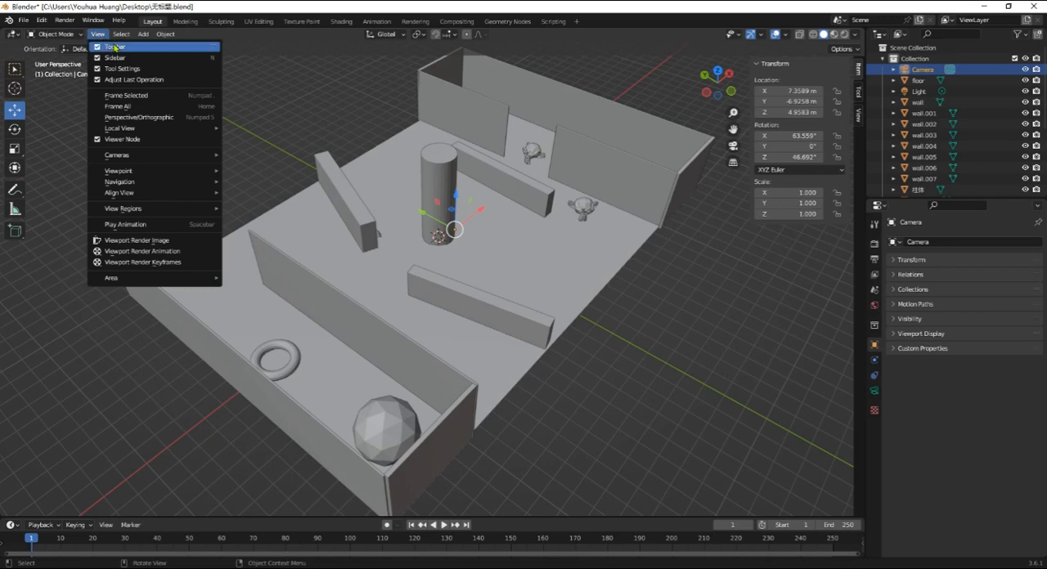
click(101, 36)
click(98, 34)
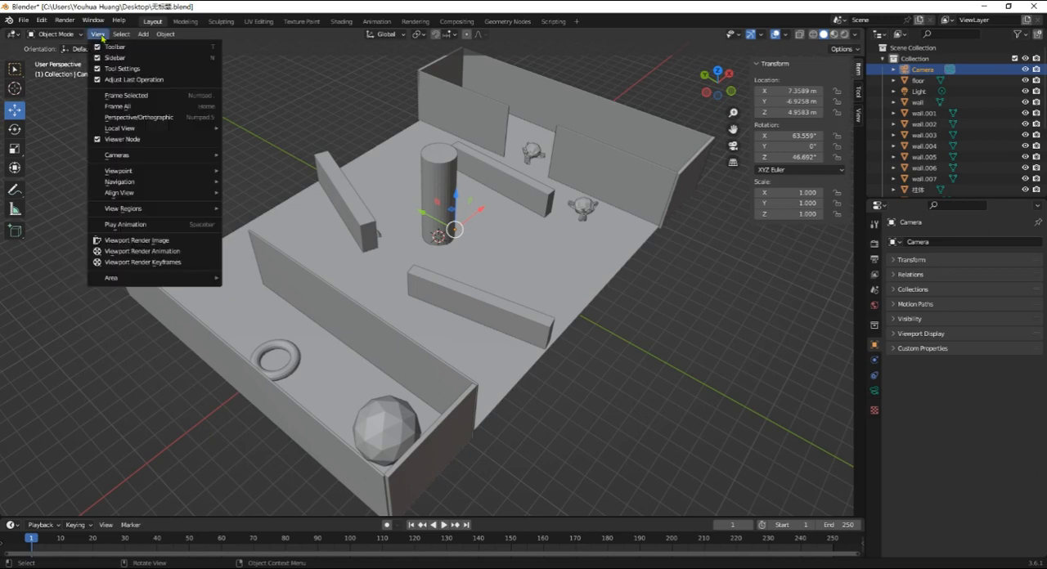
click(161, 98)
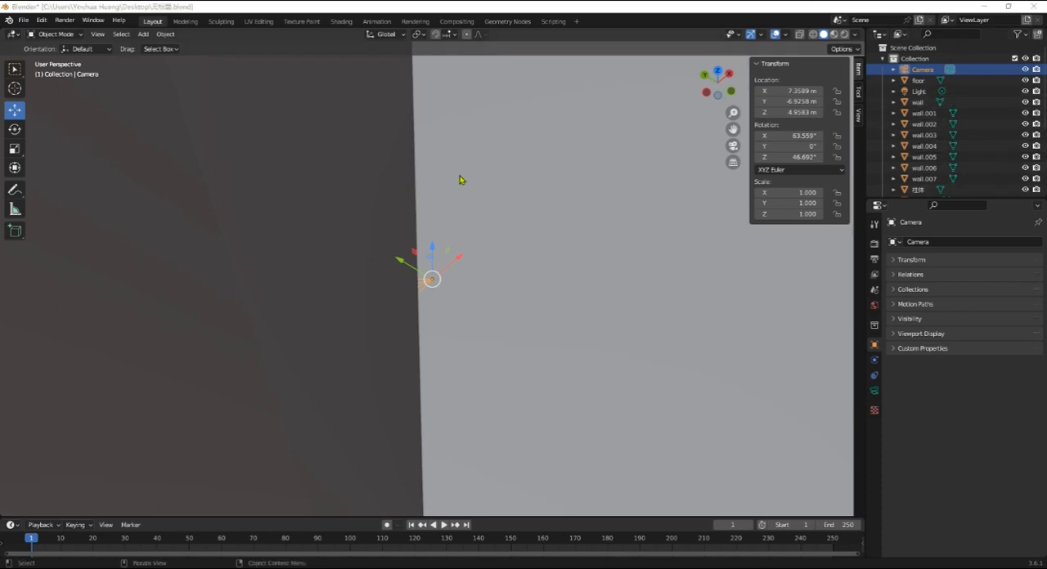
middle_drag(549, 289, 463, 322)
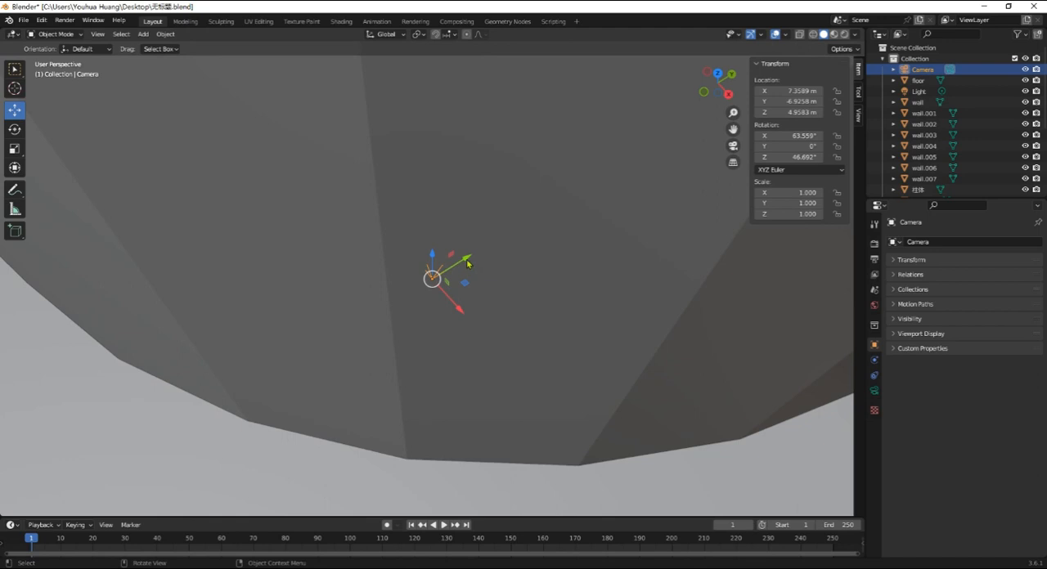
- Move the camera along X and Y beside the column's base, to about X 9.81 m and Y −13.1 m
drag(467, 263, 273, 381)
middle_drag(273, 379, 339, 317)
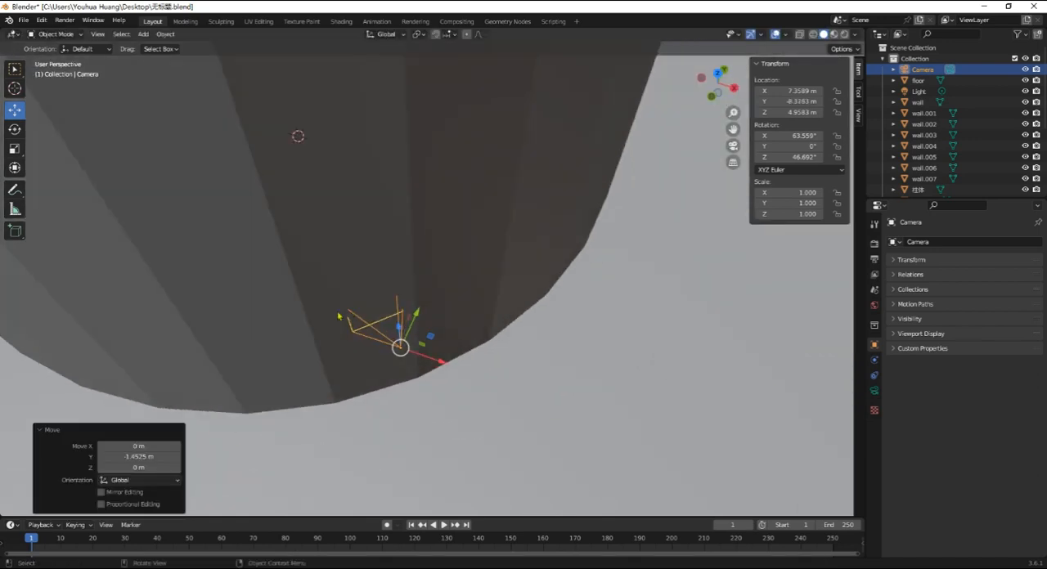
drag(437, 365, 577, 364)
scroll(575, 362, down, 3)
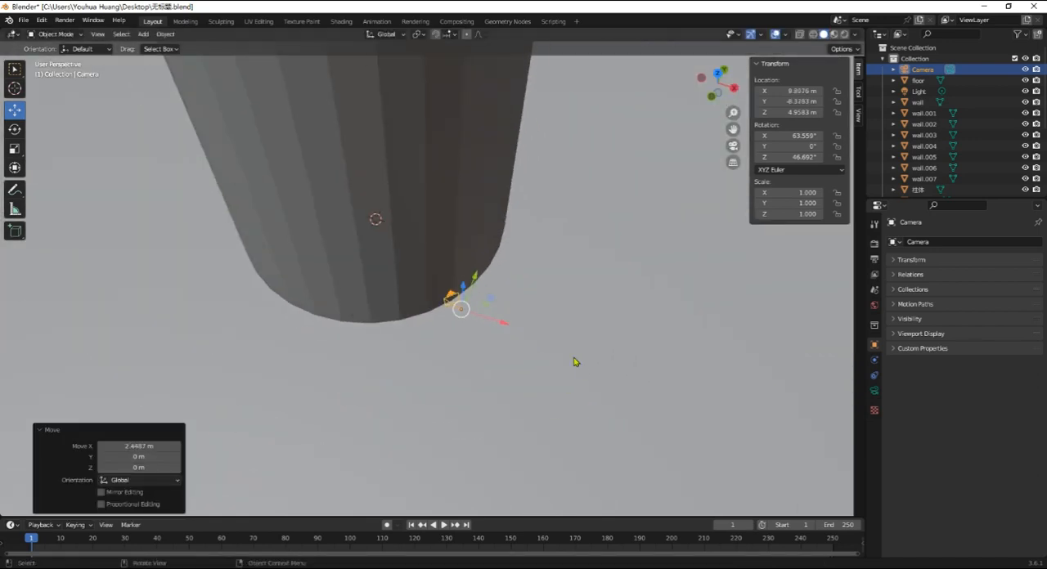
middle_drag(500, 313, 472, 312)
drag(474, 293, 419, 350)
middle_drag(396, 352, 437, 295)
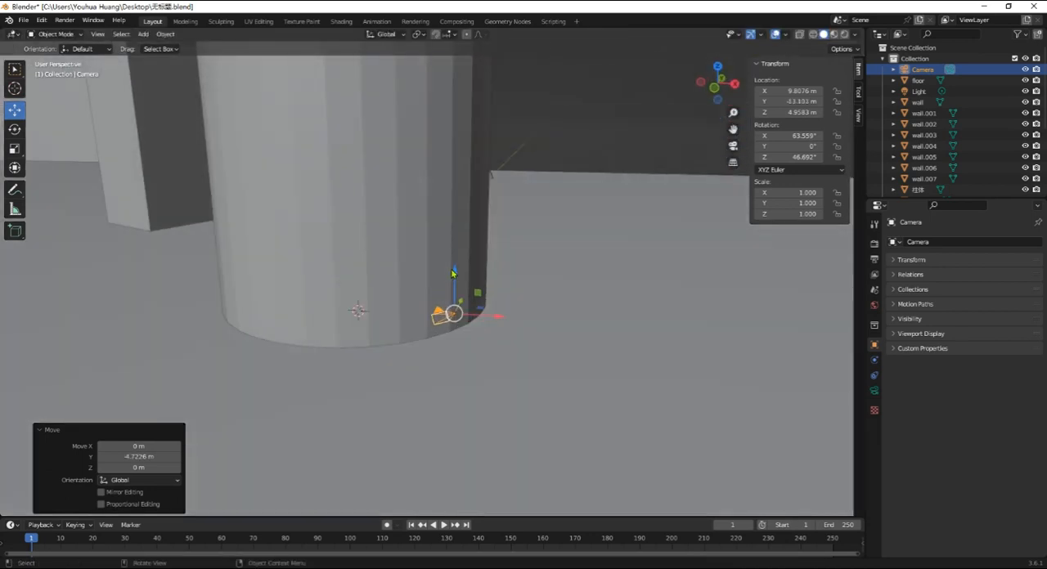
- Shift the camera along X and raise it along Z above the floor, with a final lift of about 44 m
drag(454, 273, 492, 236)
middle_drag(492, 236, 493, 275)
drag(475, 275, 557, 276)
drag(519, 244, 527, 100)
middle_drag(528, 101, 500, 219)
- Move the camera freely to about X 20.3 m, Y −73.2 m, Z 79.3 m, in front of the column
key(g)
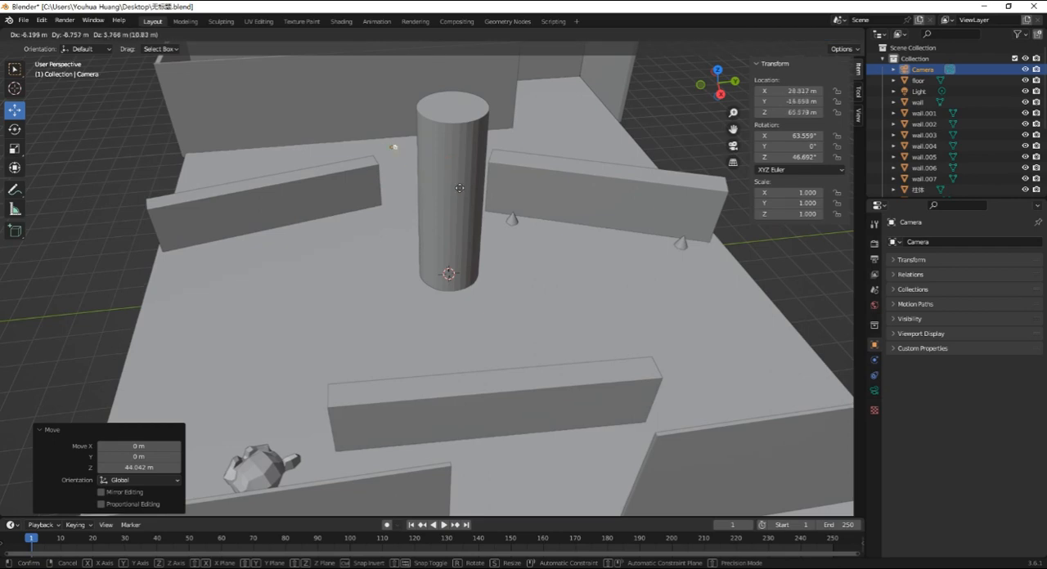
click(209, 166)
middle_drag(208, 168, 385, 201)
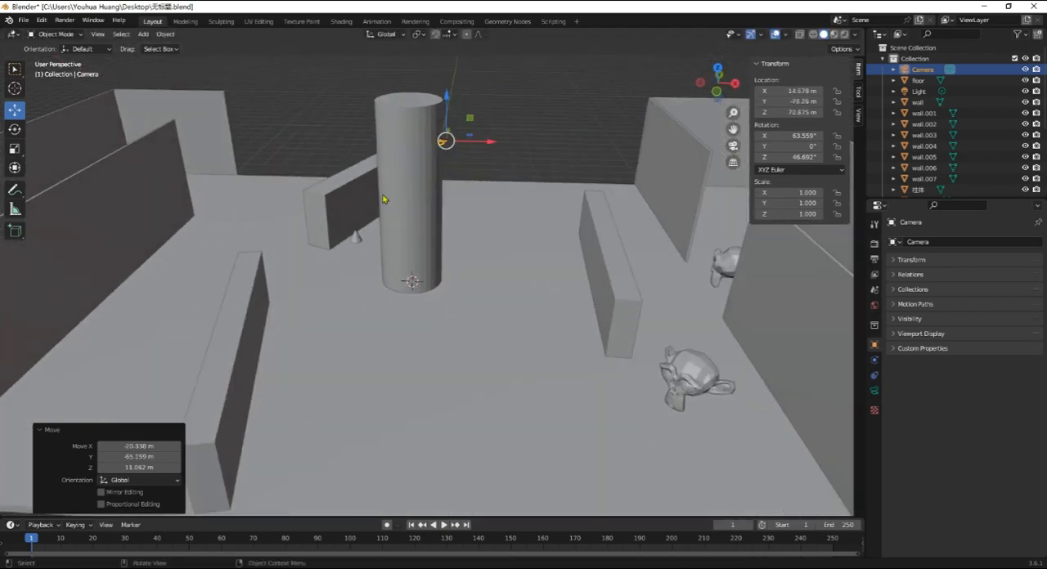
key(g)
click(481, 178)
middle_drag(481, 178, 488, 255)
scroll(460, 245, up, 4)
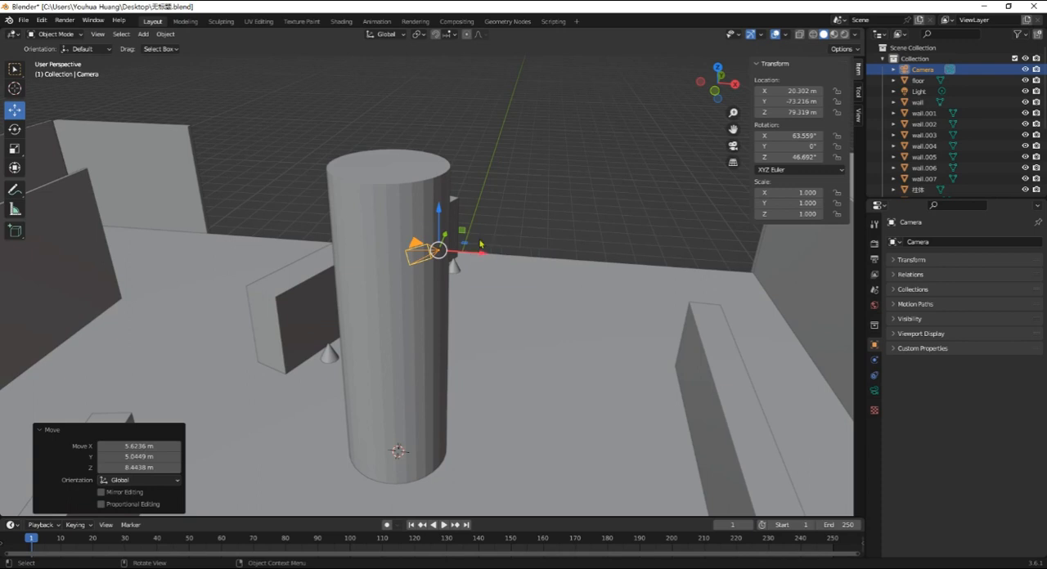
- Switch the viewport to look through the active camera
click(98, 35)
mouse_move(197, 159)
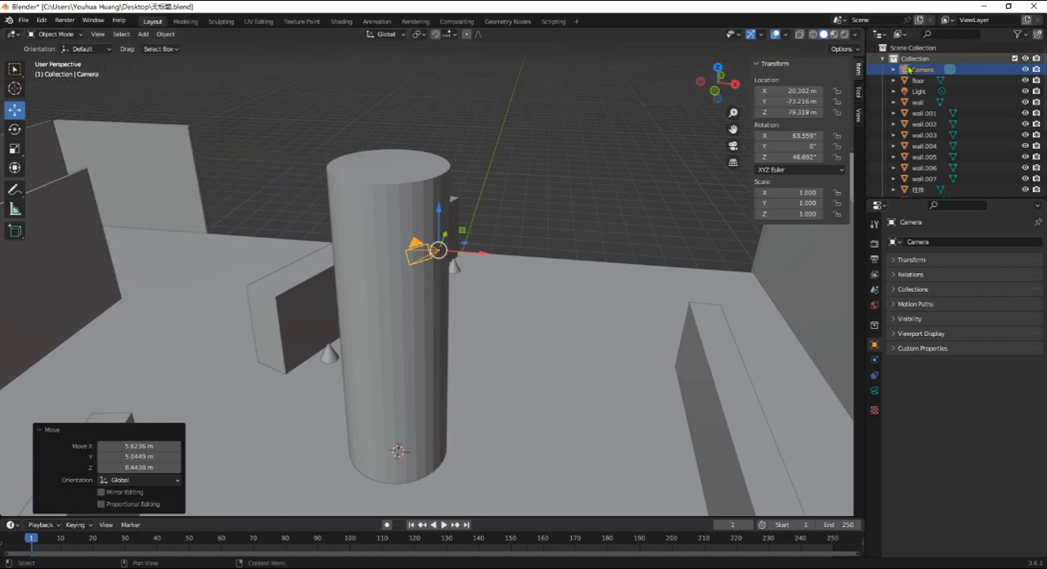
click(98, 34)
mouse_move(156, 155)
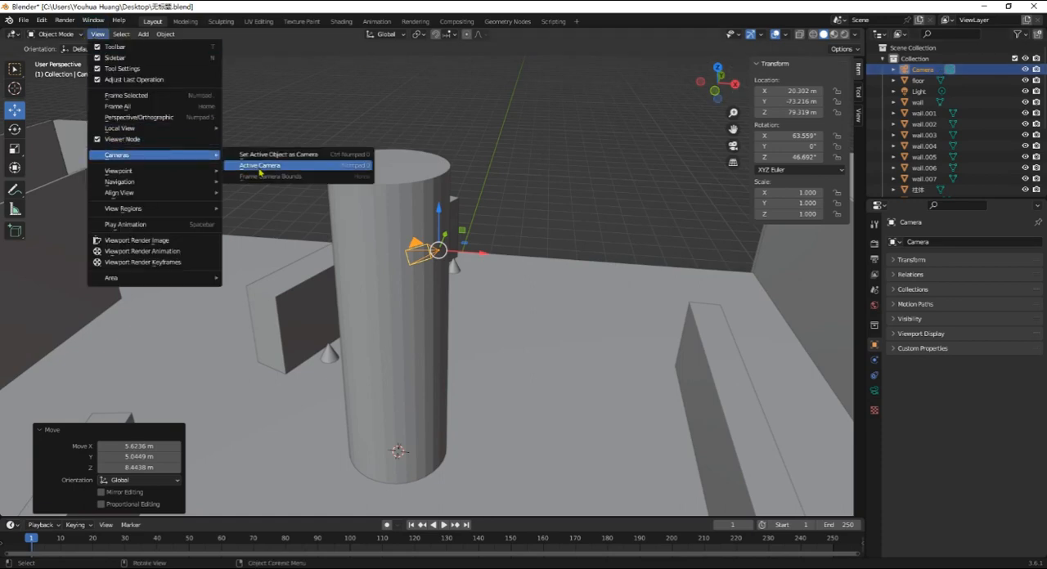
click(252, 167)
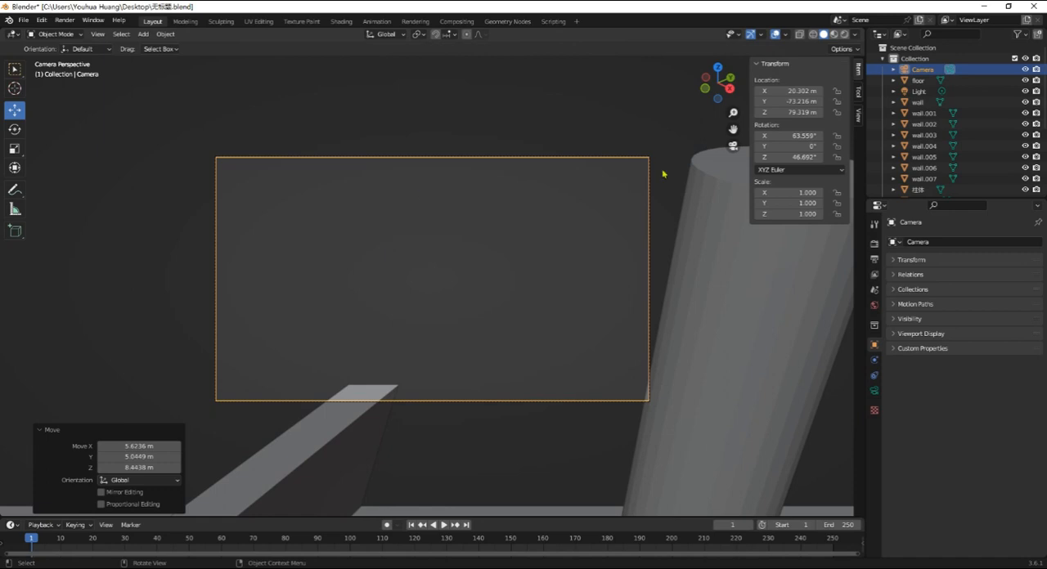
- Lock the camera to the view and turn it to look down at the column
click(859, 93)
click(859, 115)
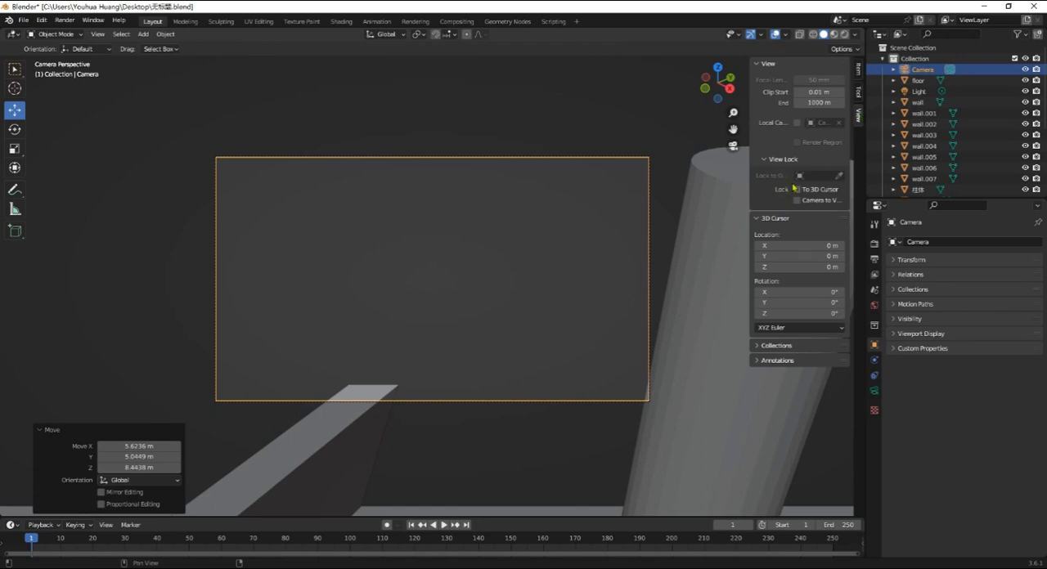
click(763, 159)
click(765, 159)
click(767, 160)
click(767, 160)
click(797, 200)
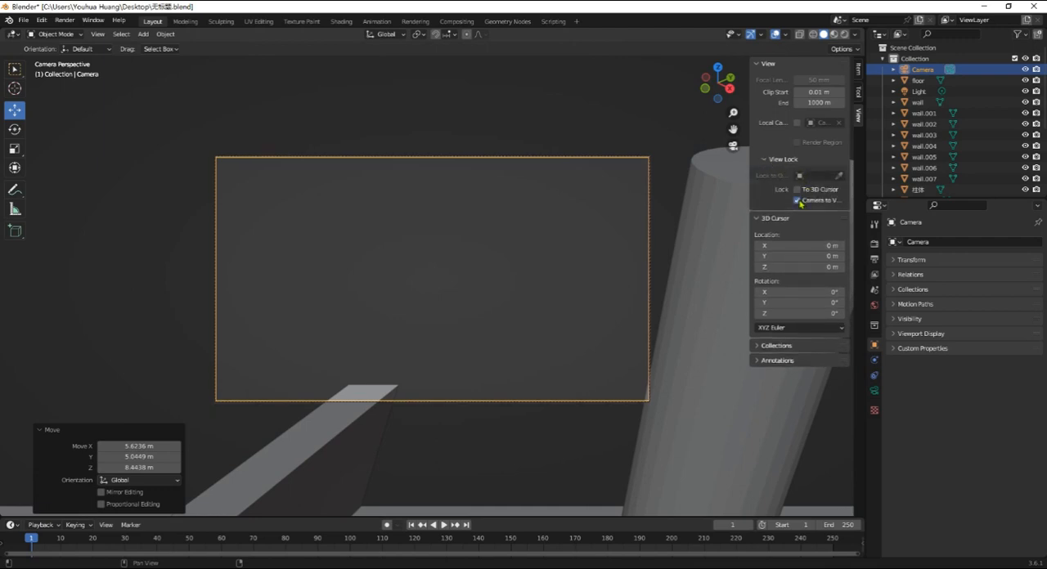
drag(754, 199, 697, 210)
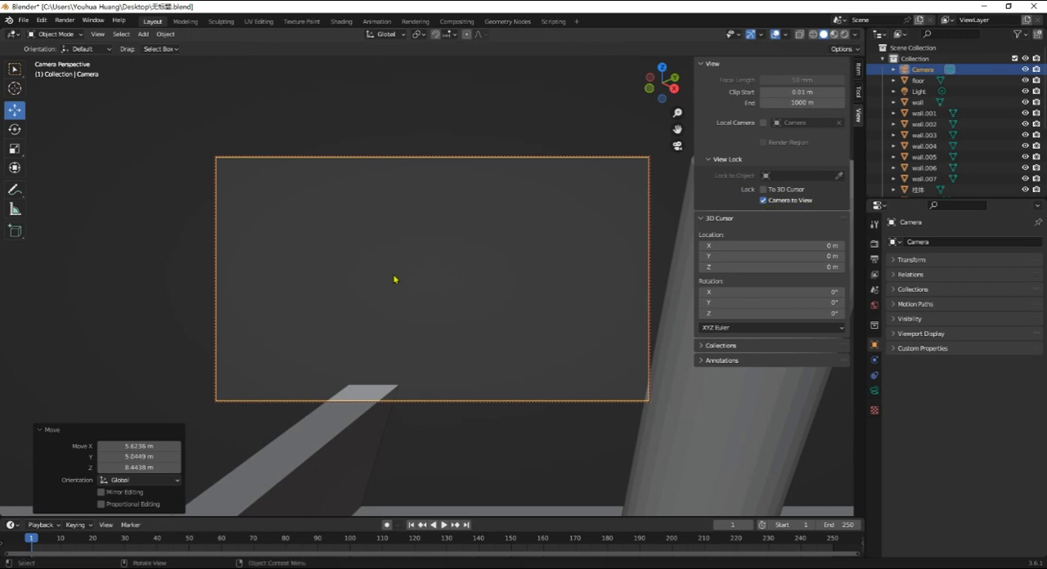
middle_drag(394, 279, 471, 280)
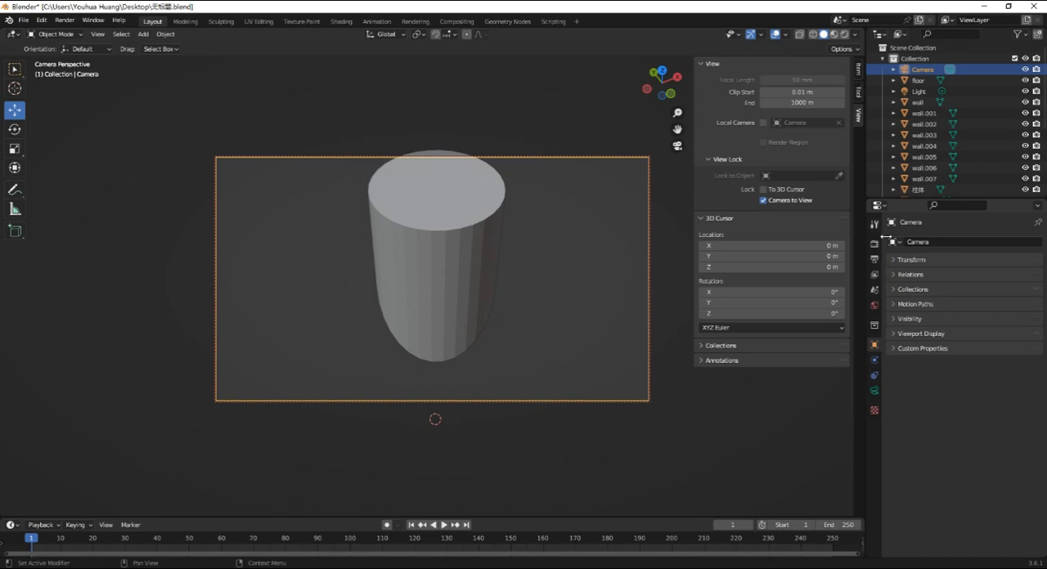
- Increase the camera lens's clip end distance to about 242 m
click(875, 392)
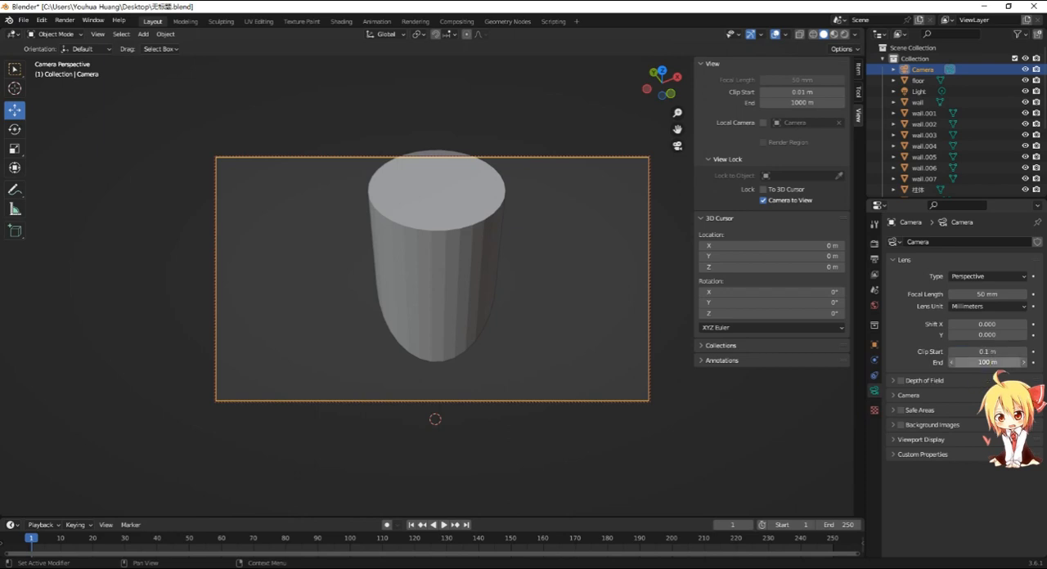
click(989, 362)
text(150)
key(Return)
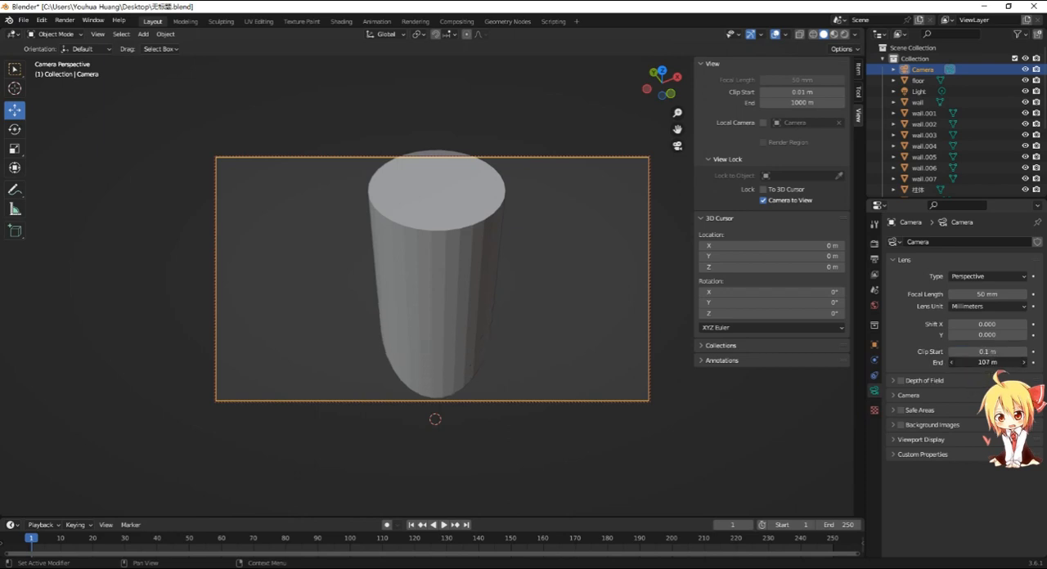
mouse_move(988, 362)
mouse_down()
mouse_move(1022, 362)
mouse_move(991, 352)
mouse_up()
key(ctrl+z)
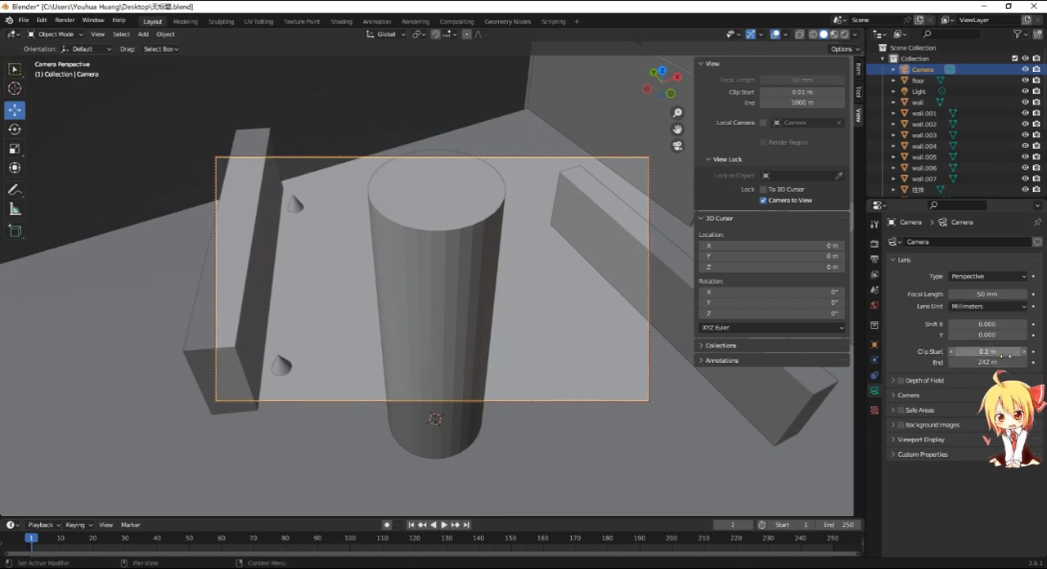
- Extend the camera's clip end to about 732 m and reposition the camera to frame the whole room from above
middle_drag(468, 303, 526, 280)
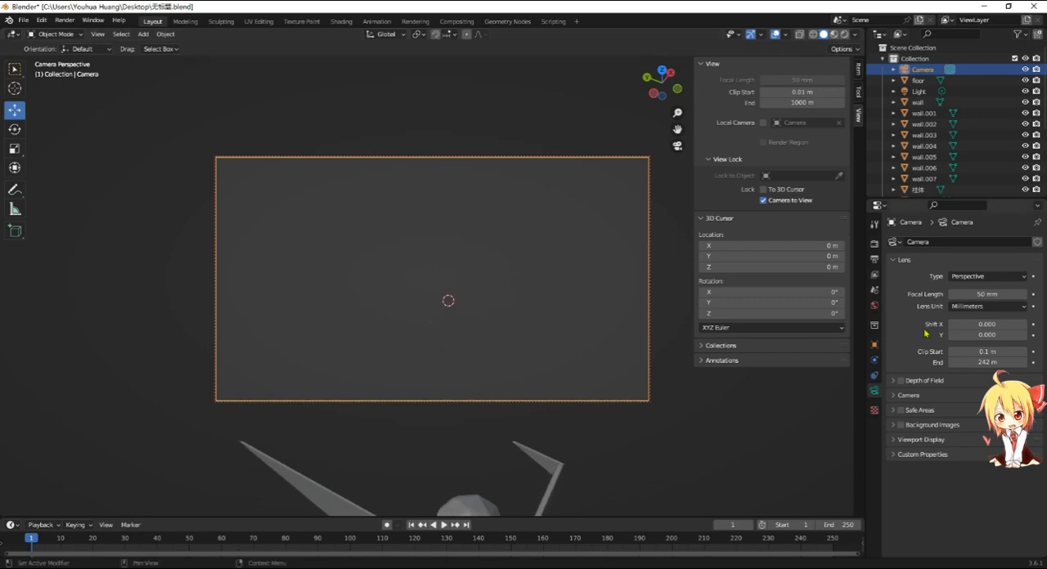
drag(974, 362, 1045, 363)
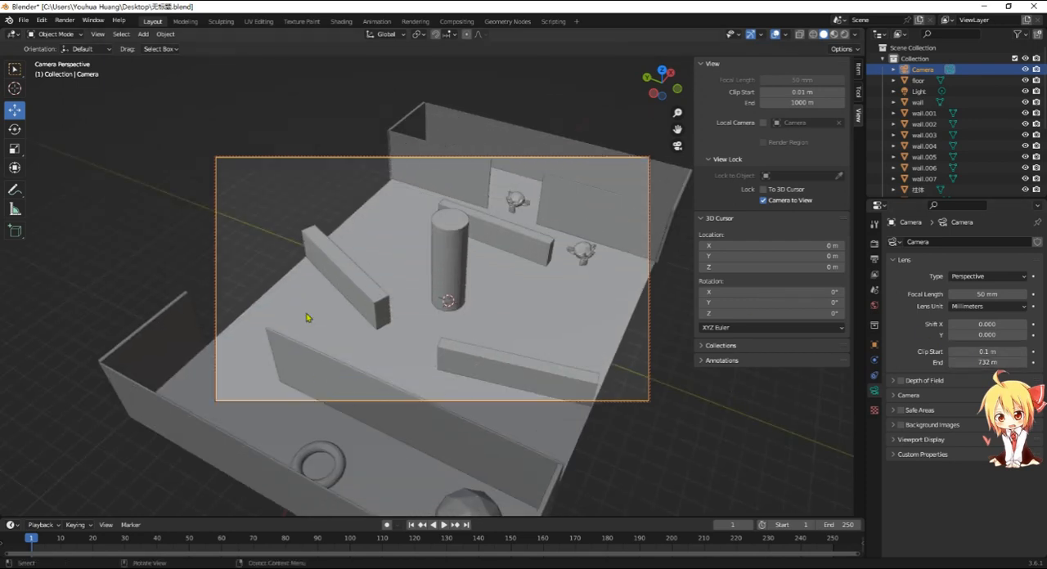
middle_drag(416, 217, 505, 302)
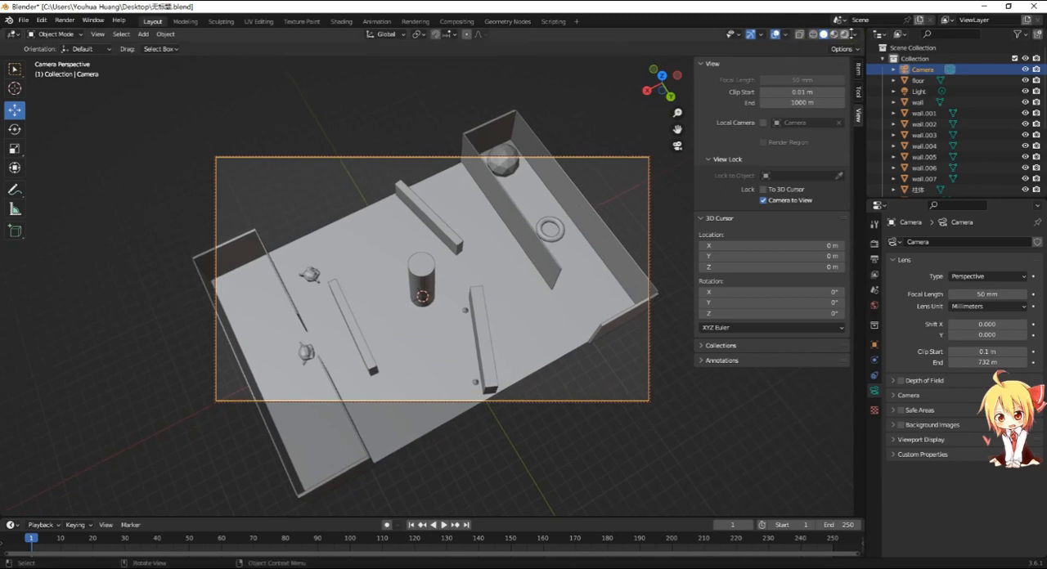
- Preview the scene in Rendered viewport shading and check the existing point light's settings
click(844, 34)
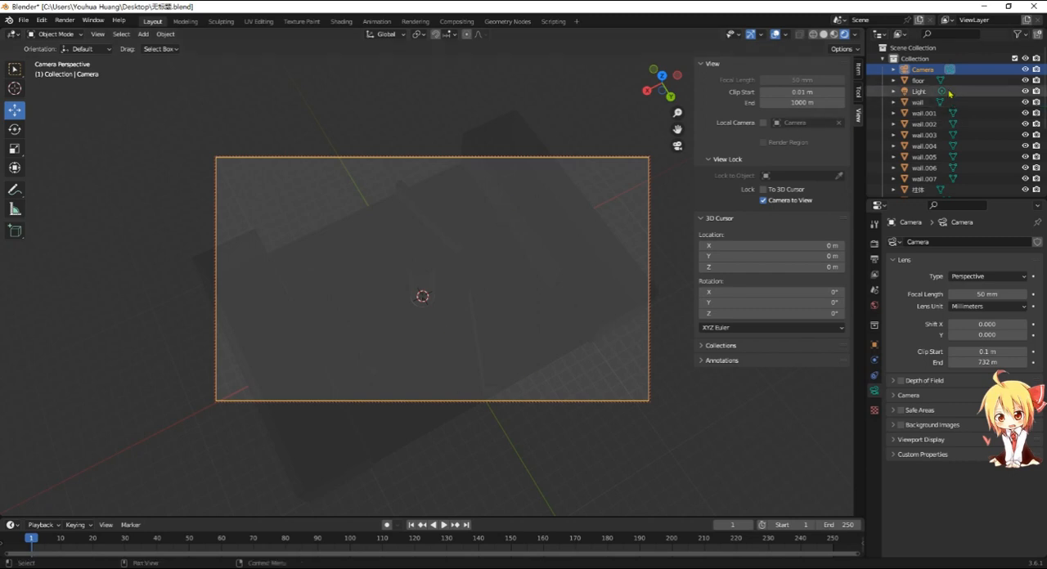
click(919, 92)
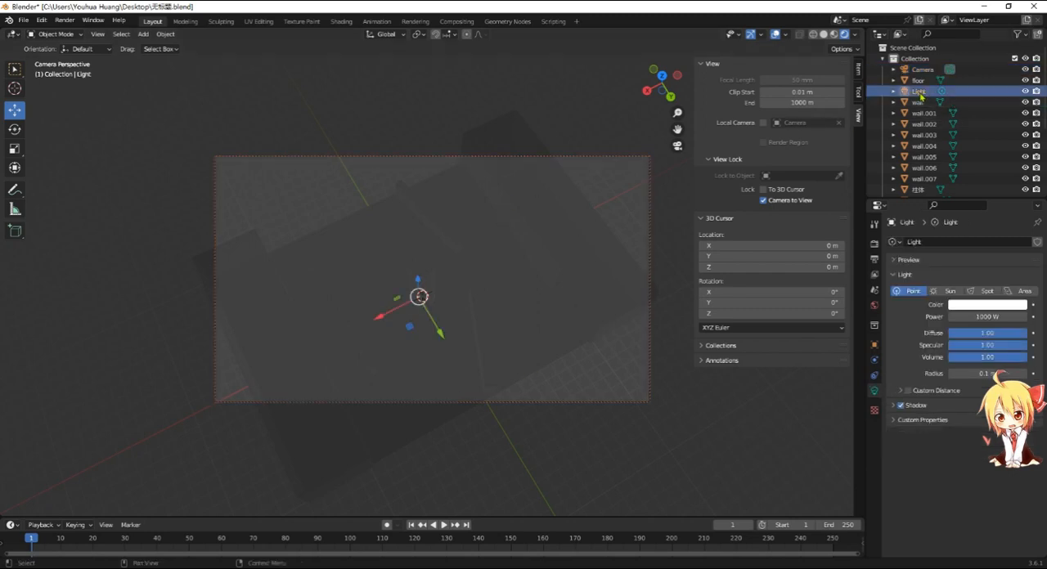
click(363, 205)
click(359, 201)
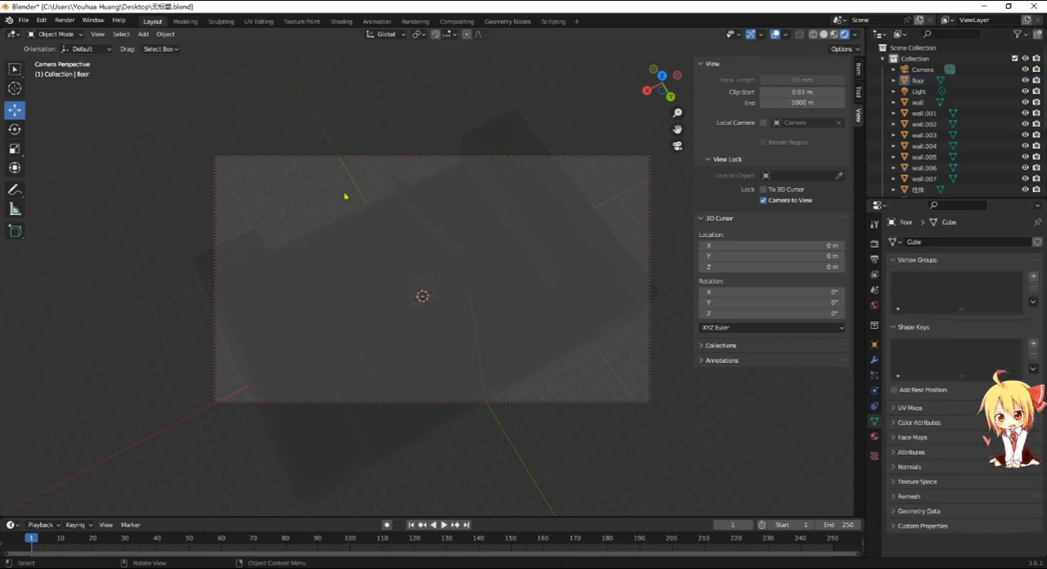
- Add a Sun light to the scene
key(shift)
key(shift+a)
mouse_move(347, 189)
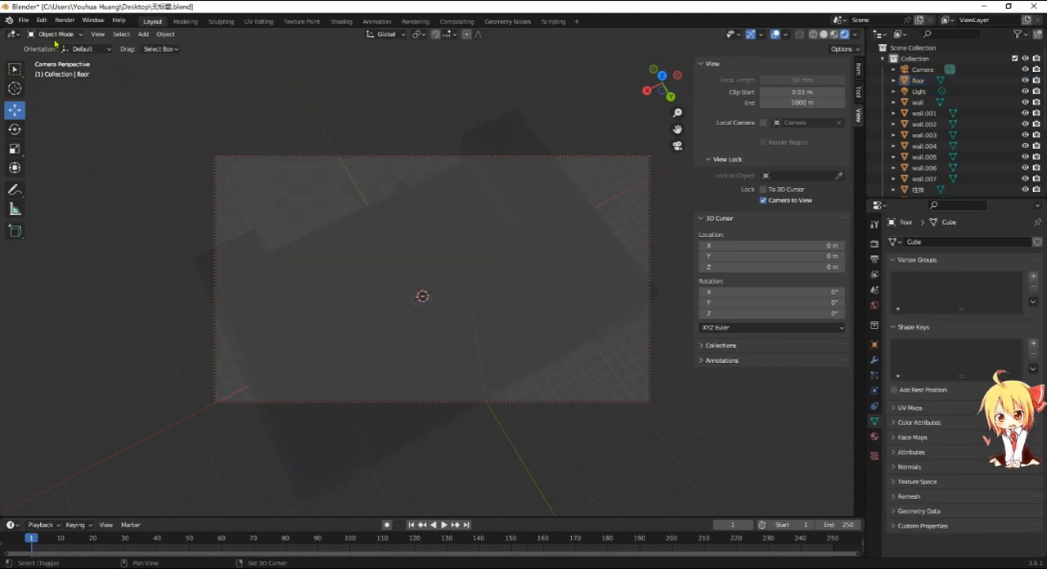
key(shift+a)
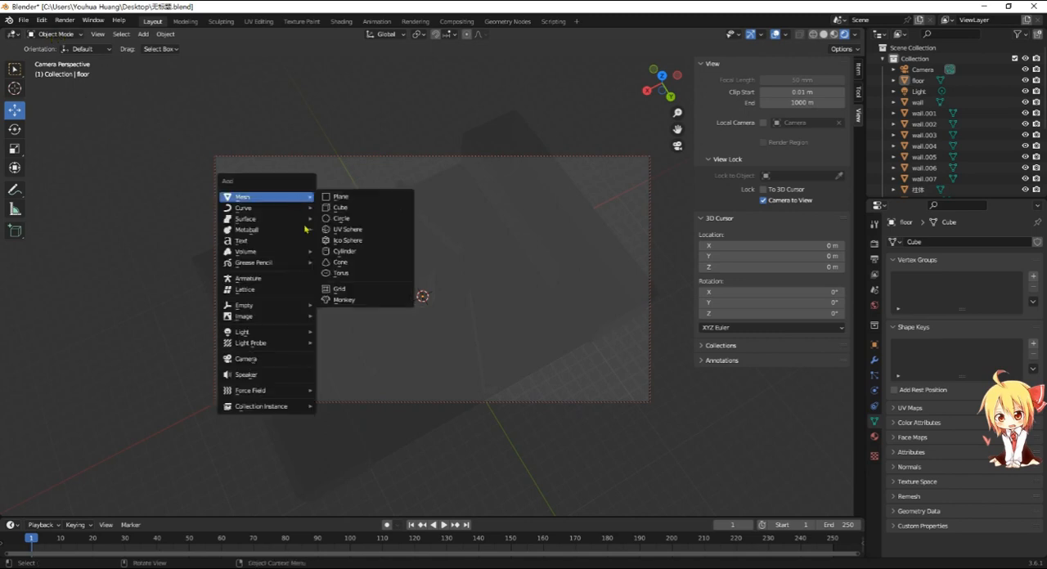
mouse_move(268, 339)
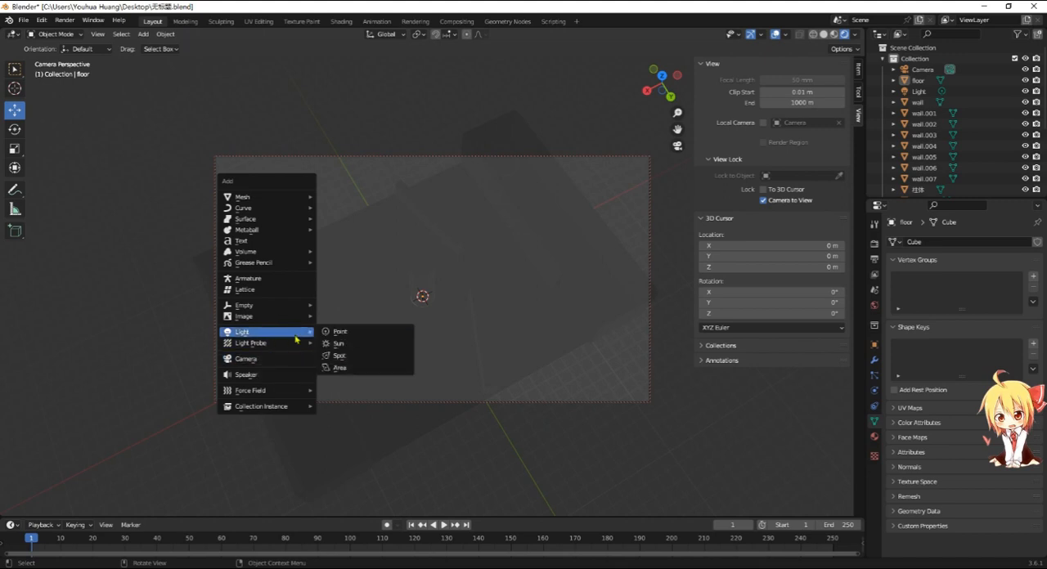
click(339, 347)
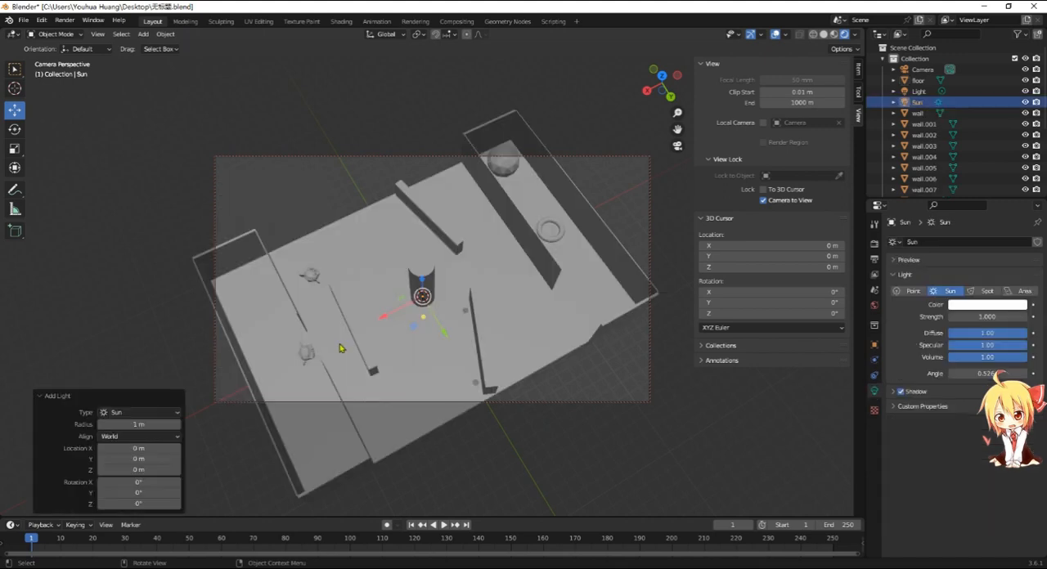
- Delete the original point light, leaving the sun as the scene's light
middle_drag(475, 300, 474, 263)
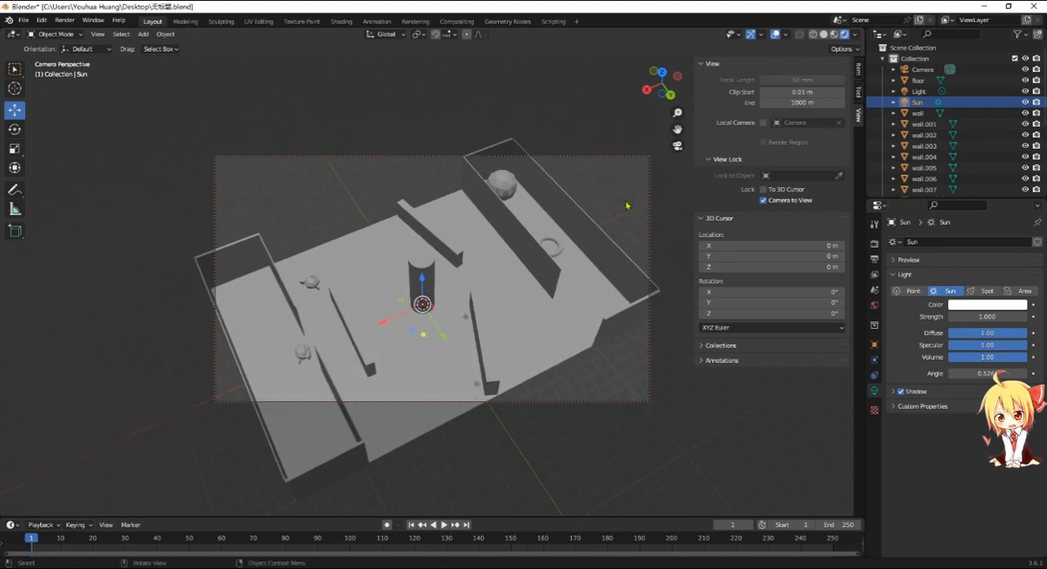
click(916, 92)
key(Delete)
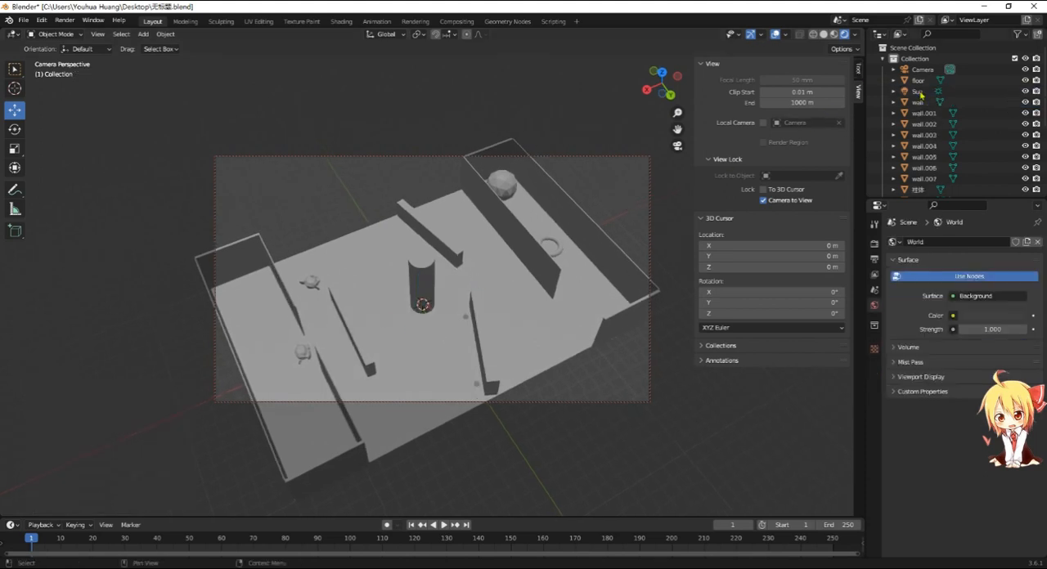
- Rotate the Sun light several times, checking from different sides of the room, to change the direction it lights the scene
click(918, 92)
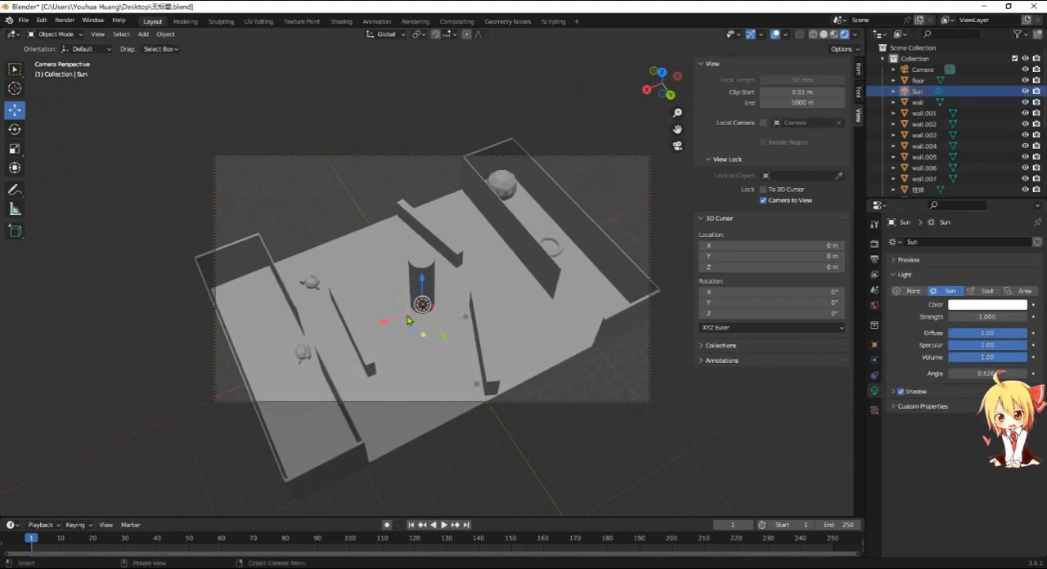
middle_drag(391, 311, 395, 344)
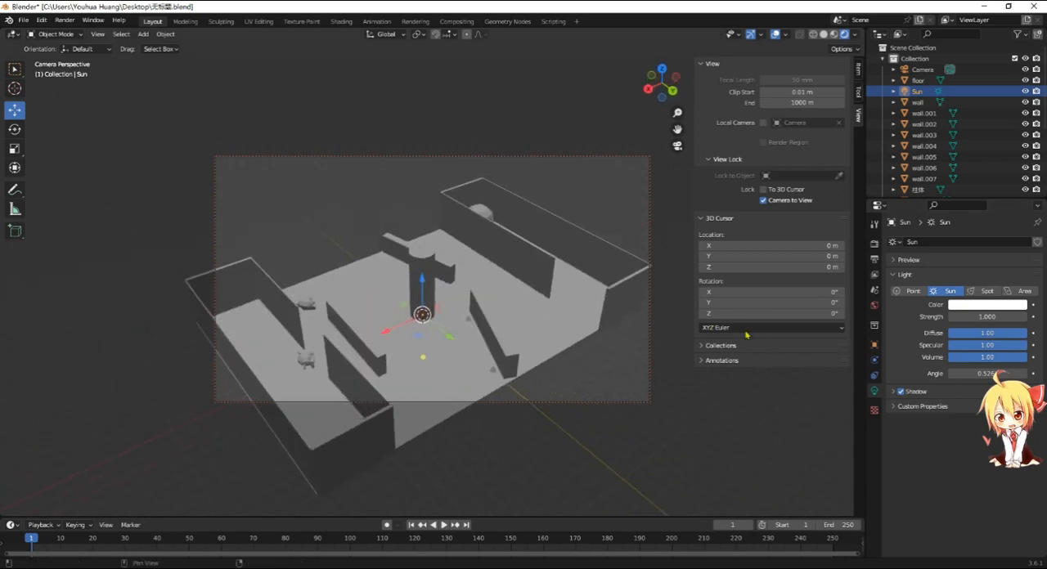
key(r)
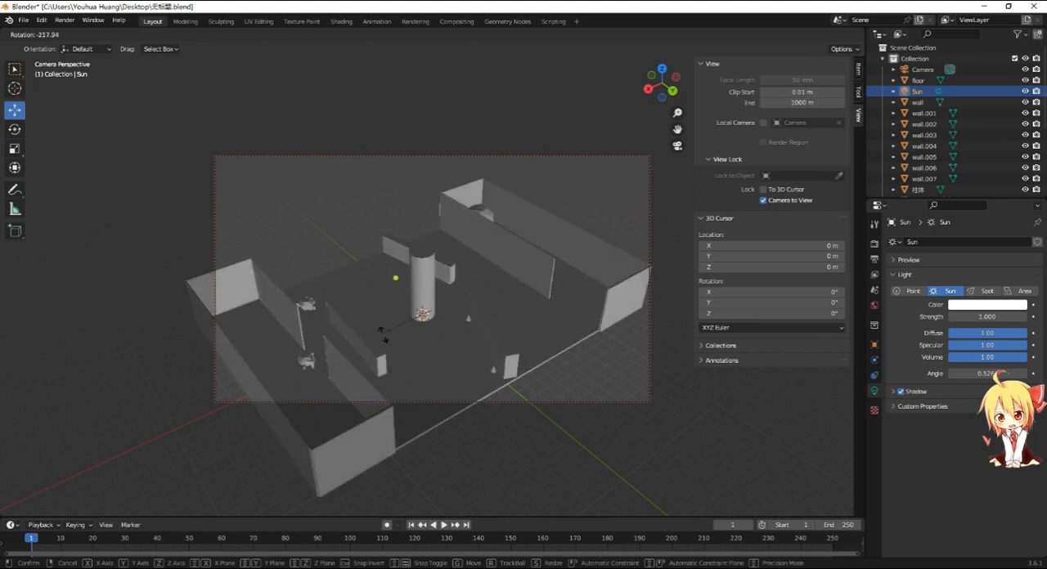
click(404, 360)
middle_drag(409, 356, 460, 335)
key(r)
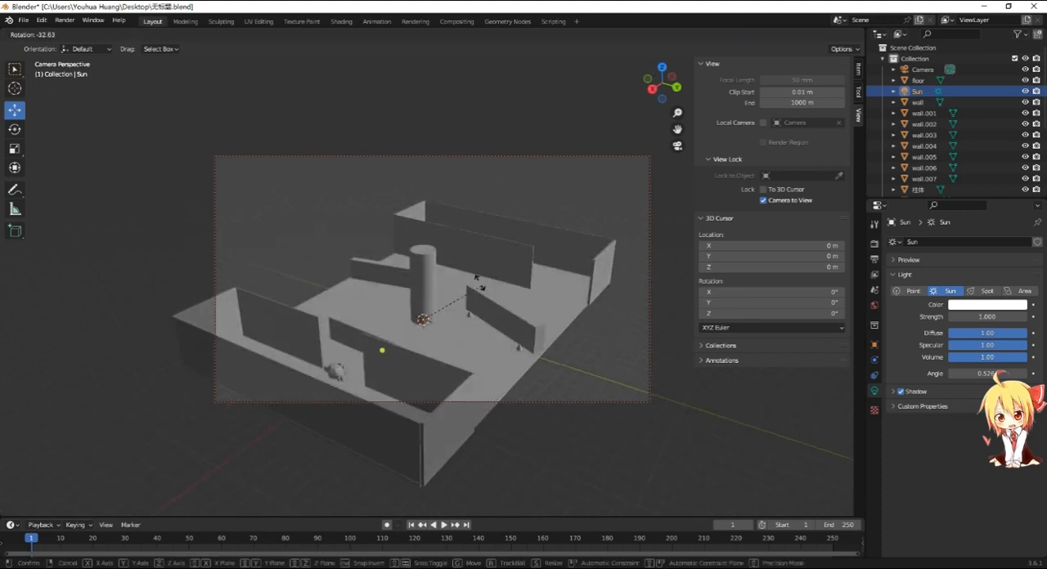
click(367, 285)
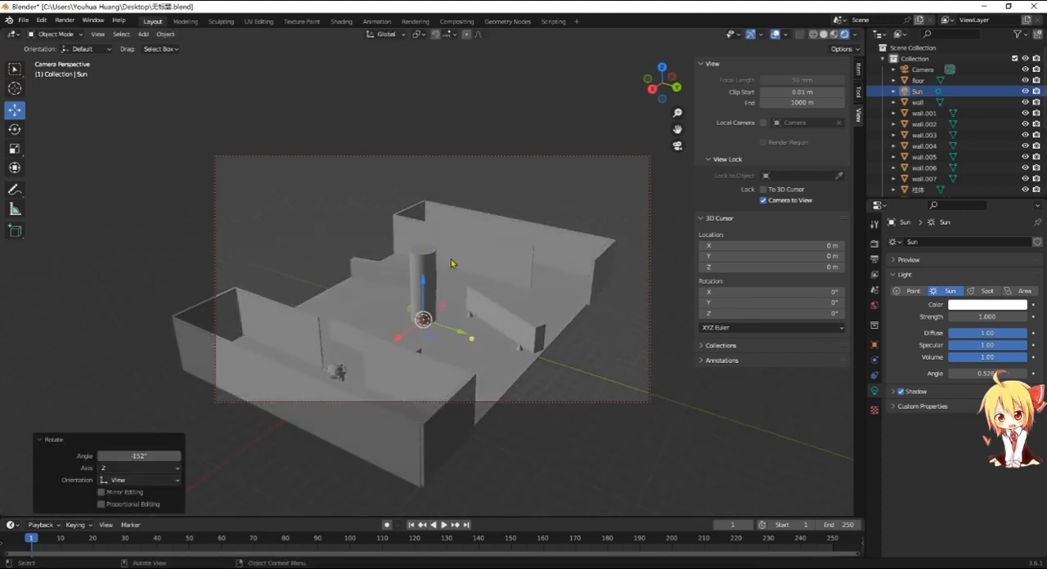
middle_drag(369, 290, 473, 263)
key(r)
click(561, 271)
middle_drag(559, 273, 491, 298)
key(r)
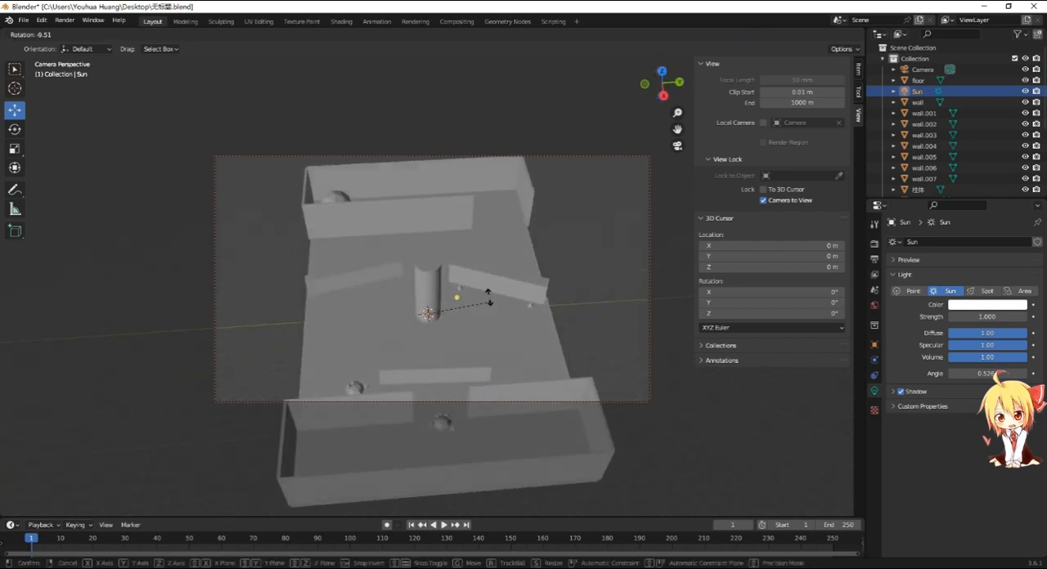
click(507, 287)
key(r)
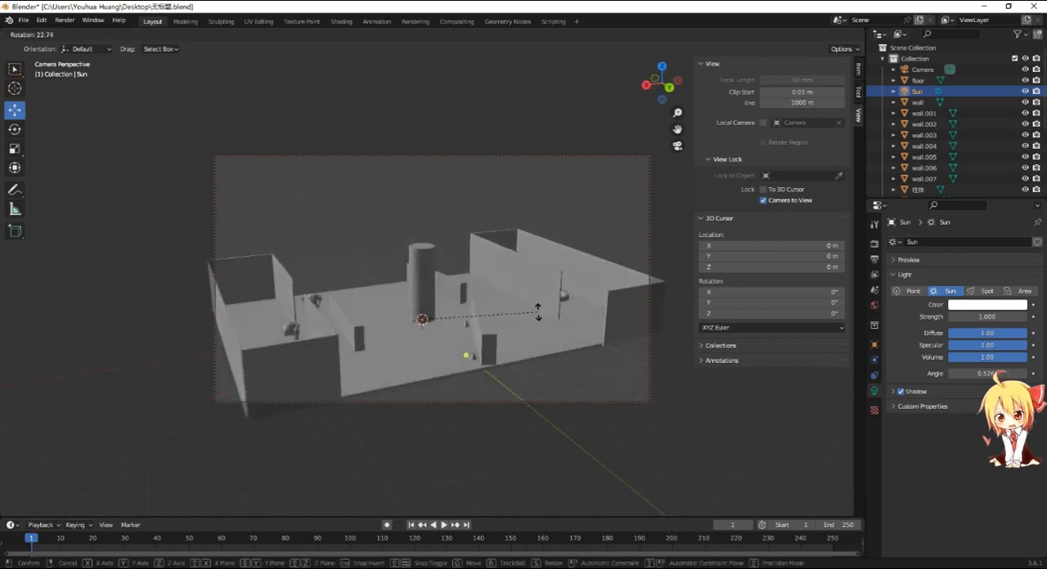
click(544, 314)
mouse_move(545, 316)
middle_down()
mouse_move(512, 325)
mouse_move(536, 322)
middle_up()
- Set the Sun's color to fully saturated red and raise its strength to 5.4
click(968, 305)
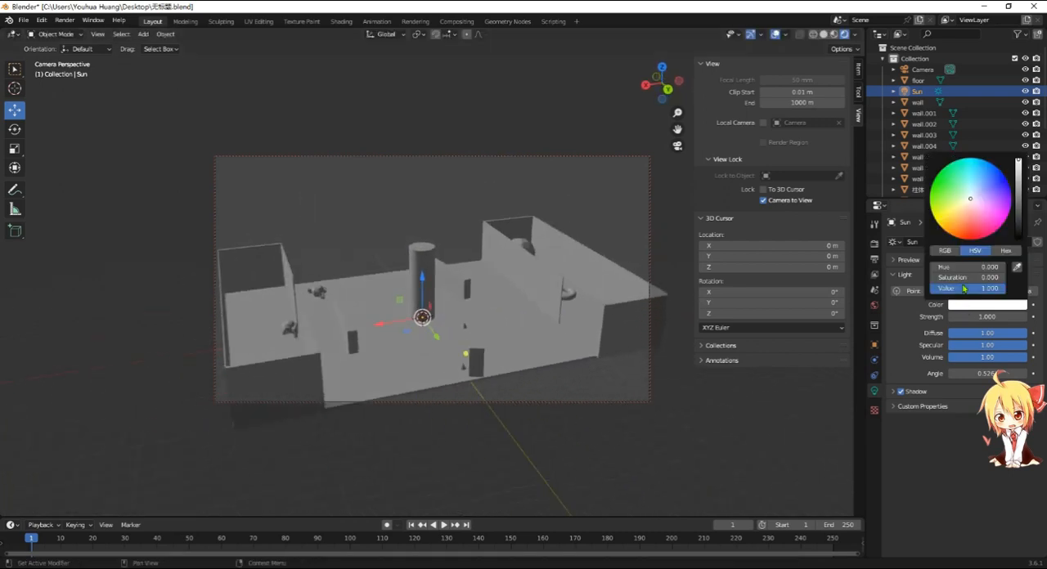
click(968, 223)
drag(968, 224, 972, 240)
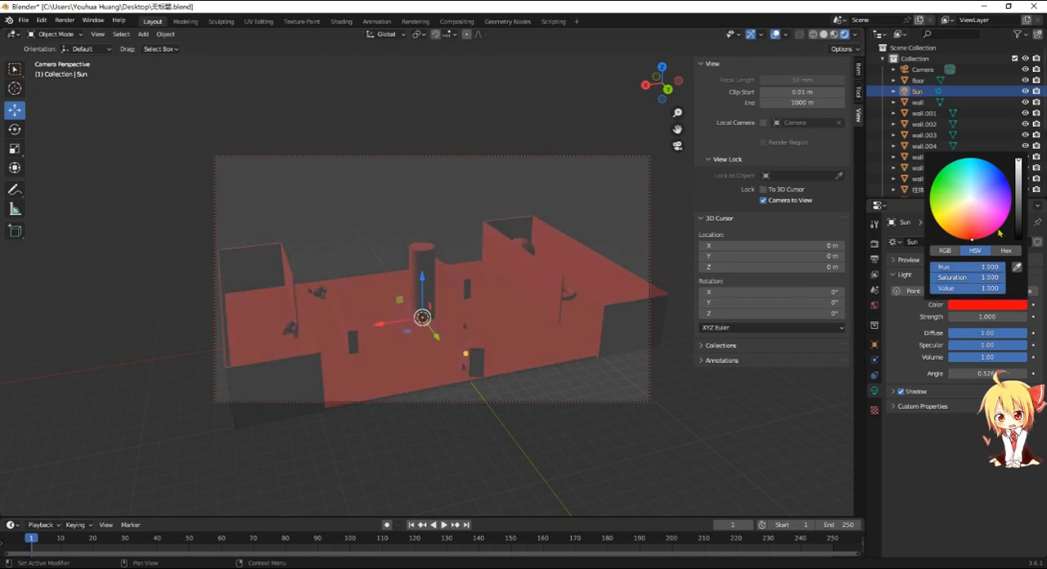
drag(969, 318, 1039, 318)
- Change the Sun's color to a pale warm yellow at full value
click(977, 305)
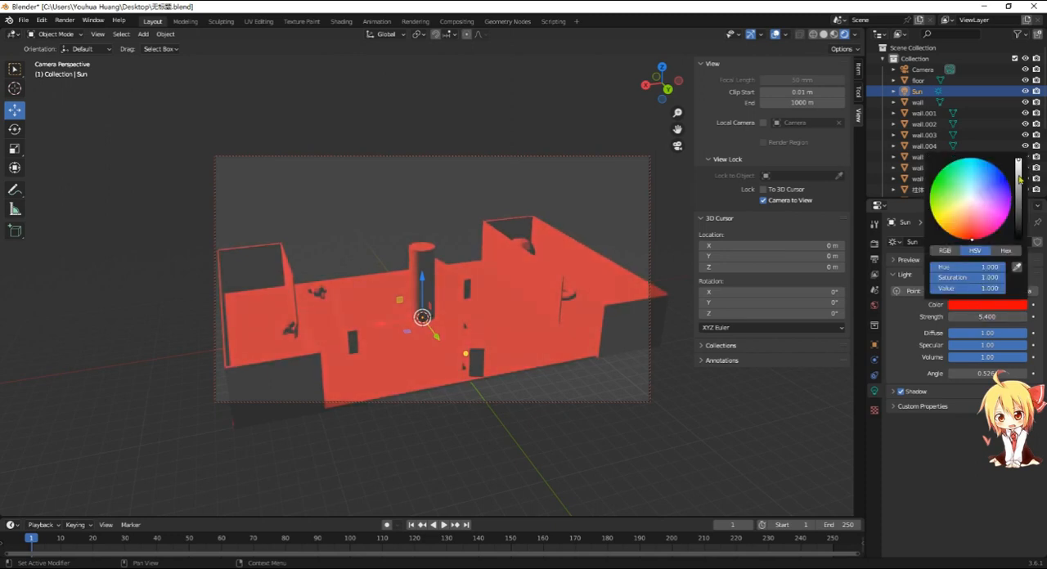
mouse_move(1020, 166)
mouse_down()
mouse_move(1018, 199)
mouse_move(978, 212)
mouse_move(1018, 165)
mouse_up()
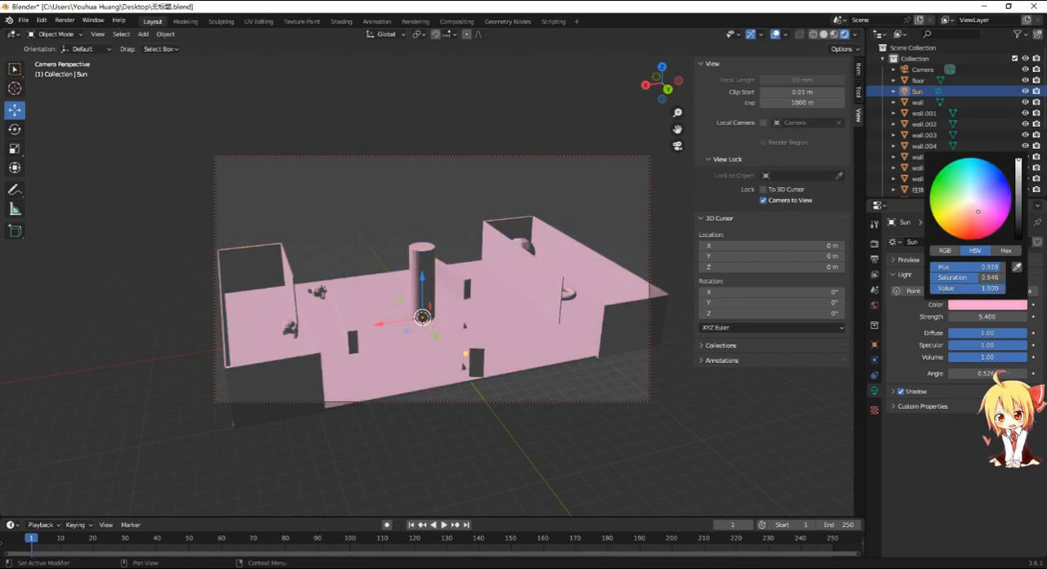
click(960, 306)
click(958, 208)
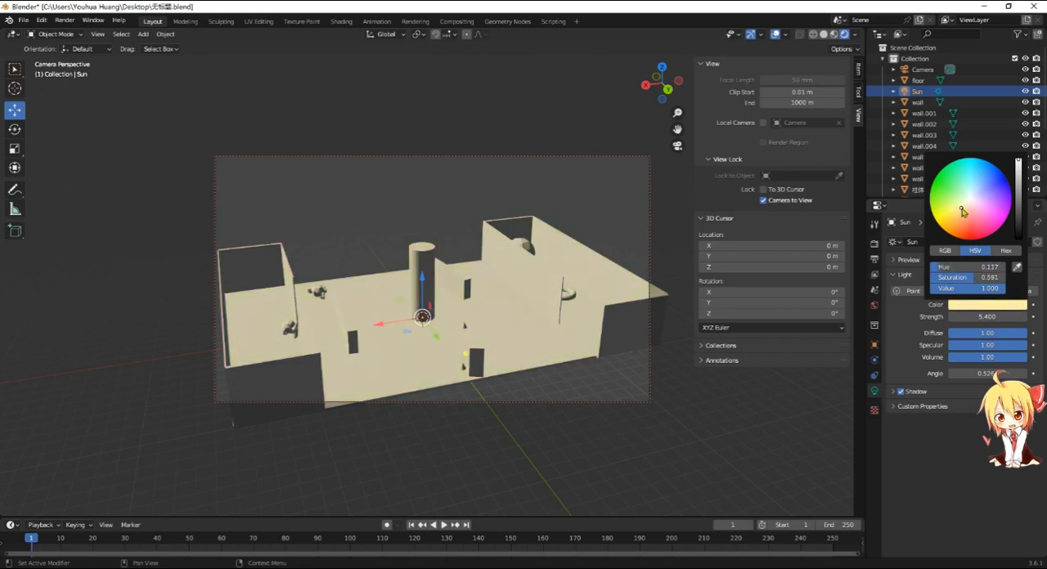
- Rotate the Sun about -680° around the view axis and reframe the camera on the room from another side
middle_drag(600, 364, 525, 380)
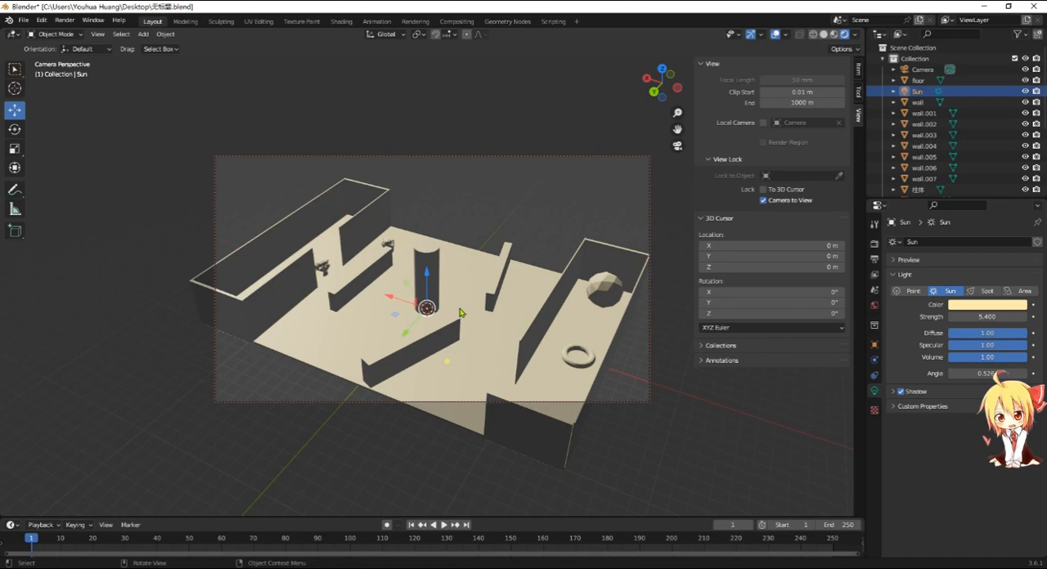
key(r)
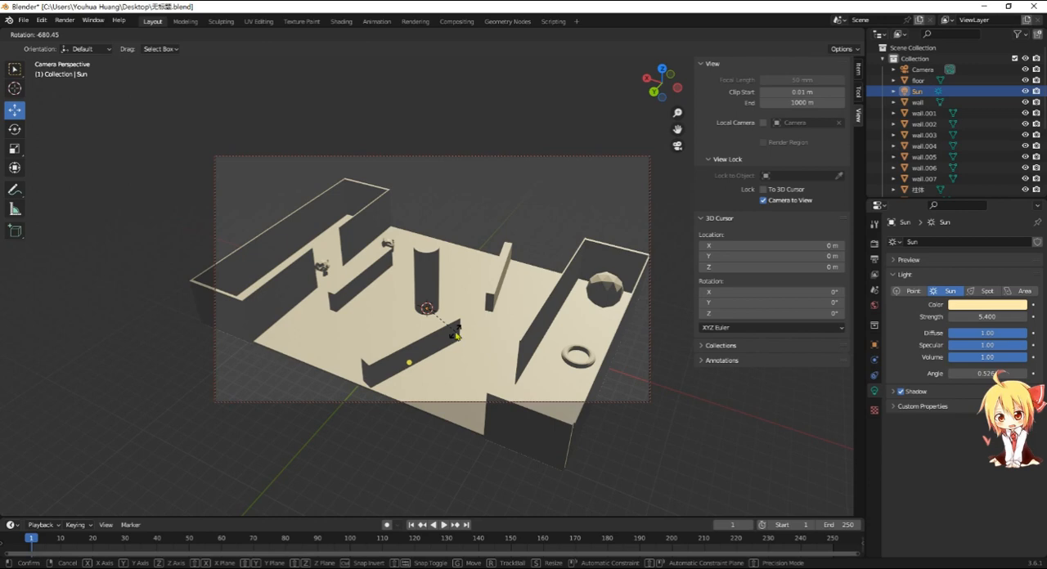
click(457, 335)
middle_drag(348, 348, 564, 290)
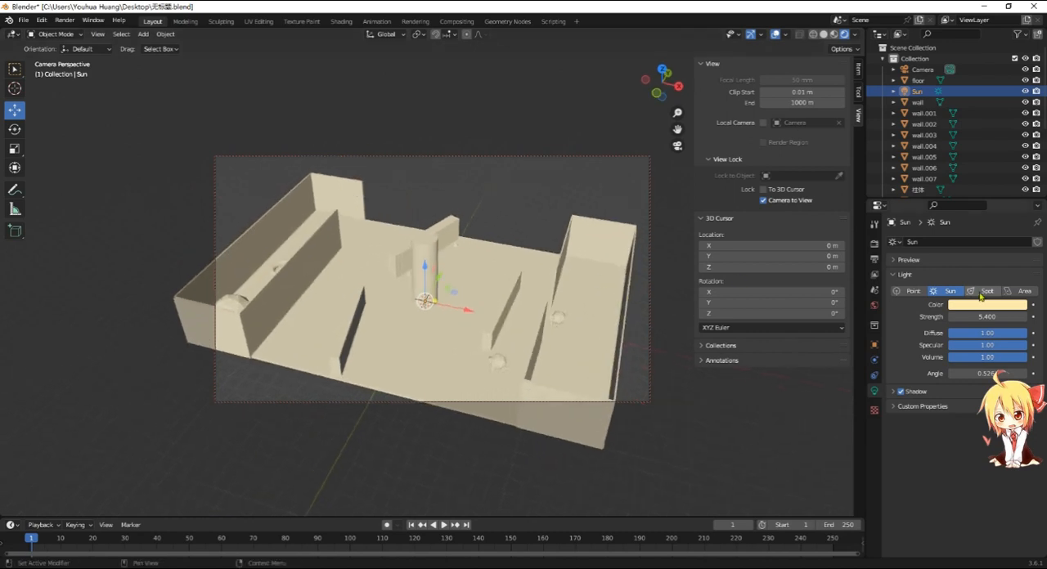
- Switch the scene's render engine to Cycles
click(876, 247)
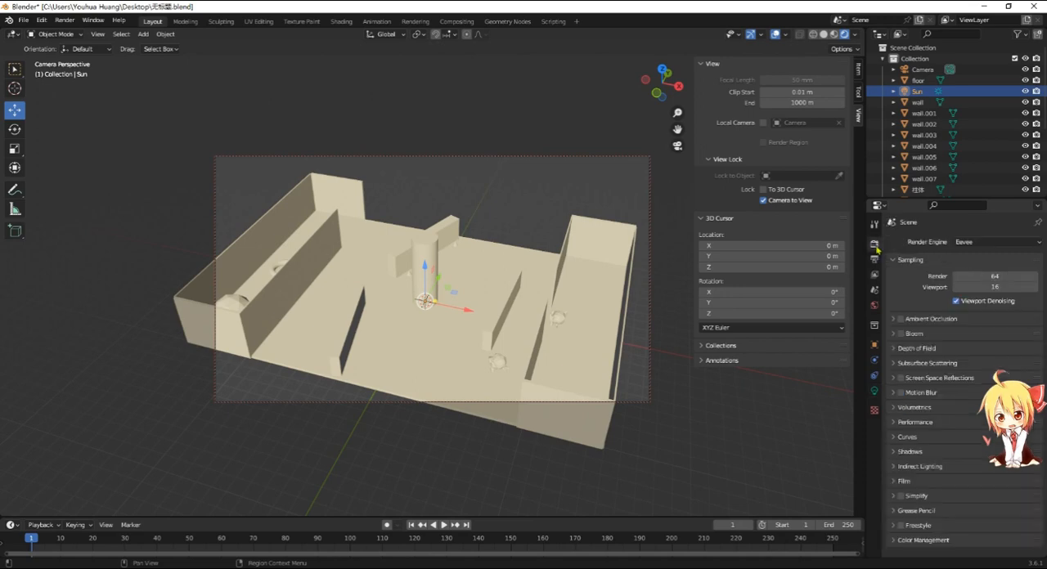
click(964, 243)
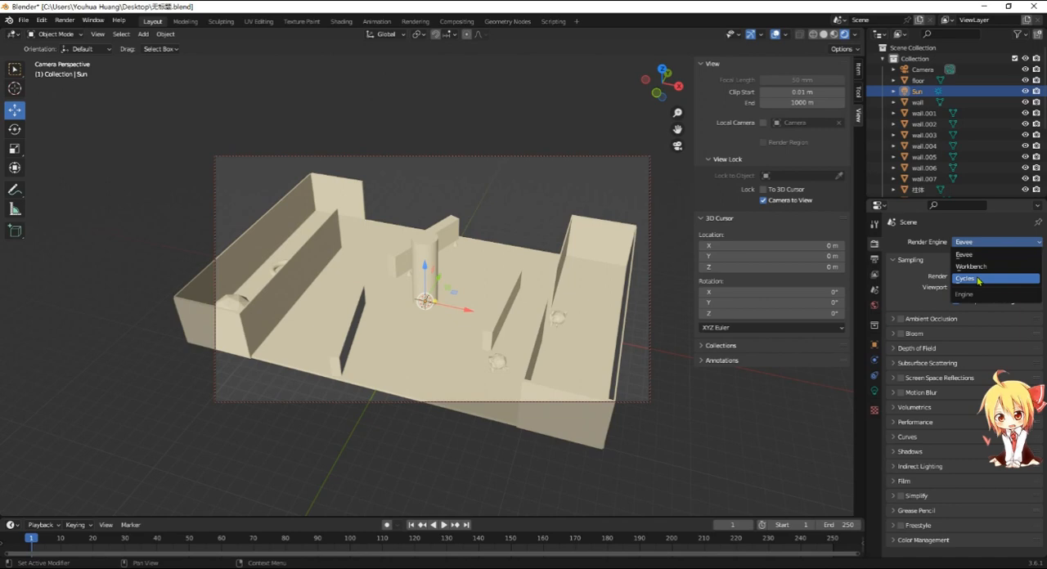
click(979, 279)
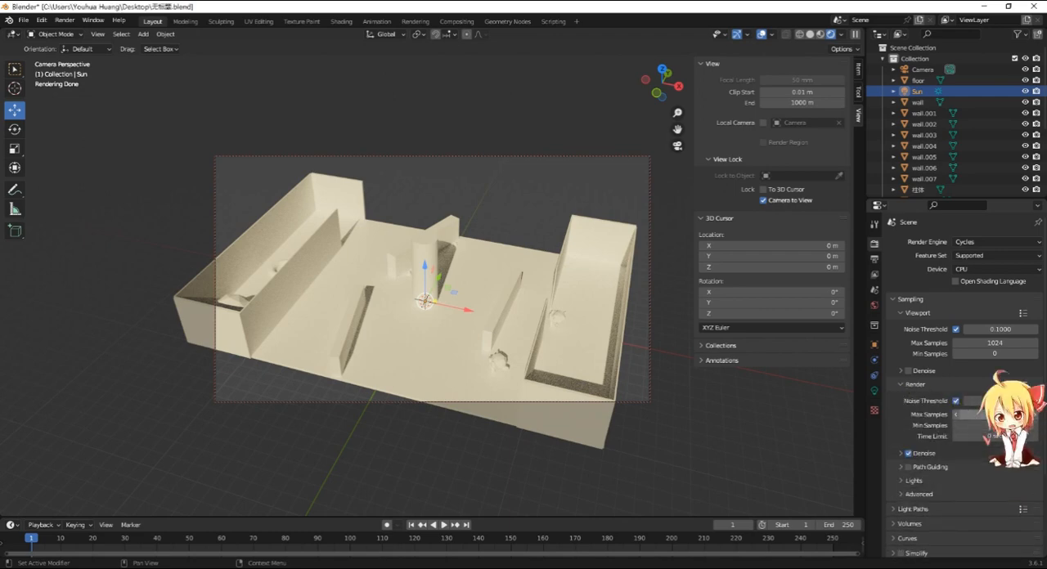
- Set the maximum samples to 512 for both the final render and the viewport
click(973, 415)
text(12)
key(Return)
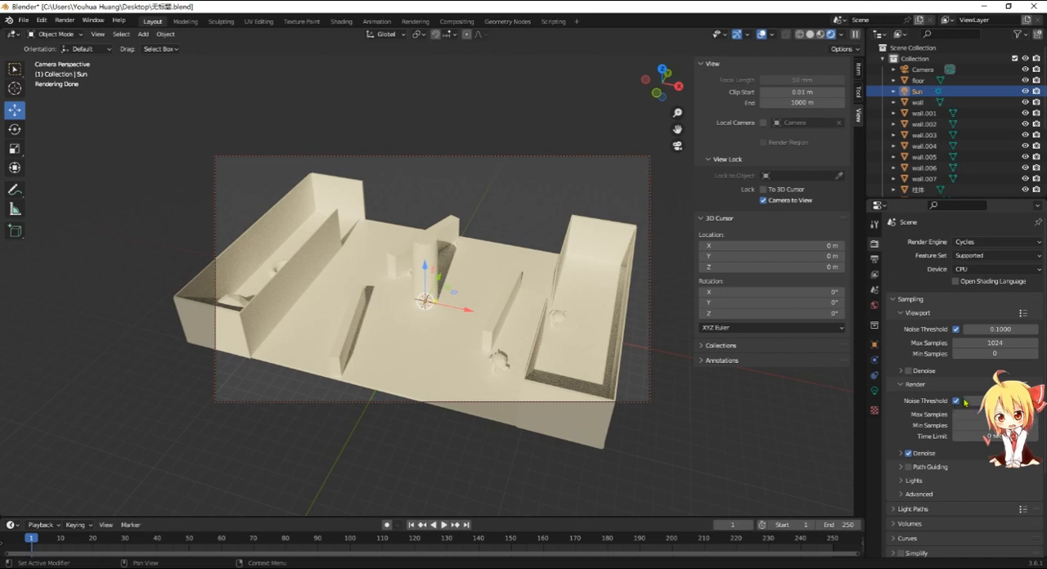
click(418, 208)
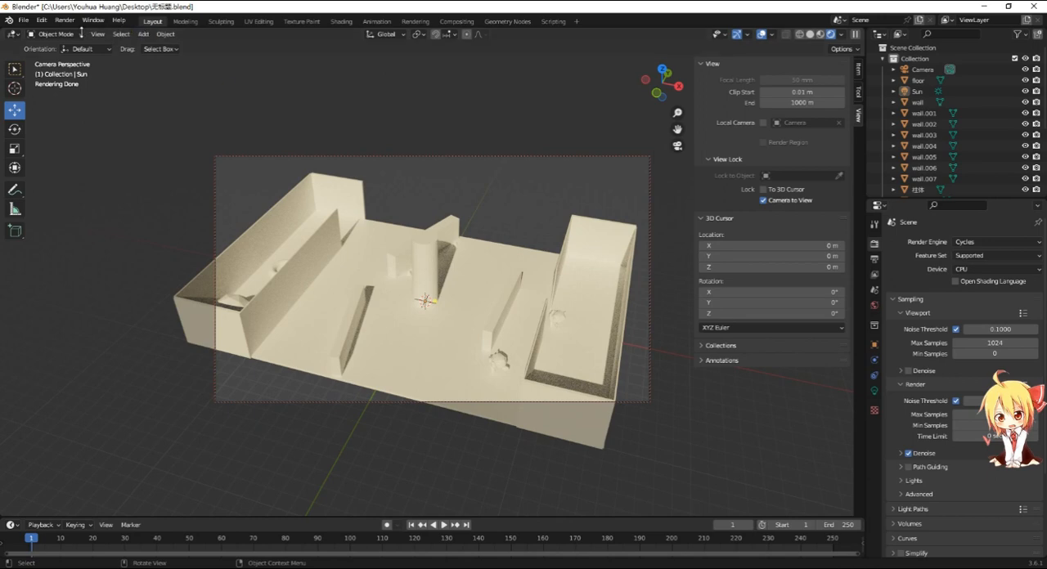
click(65, 20)
scroll(959, 396, down, 5)
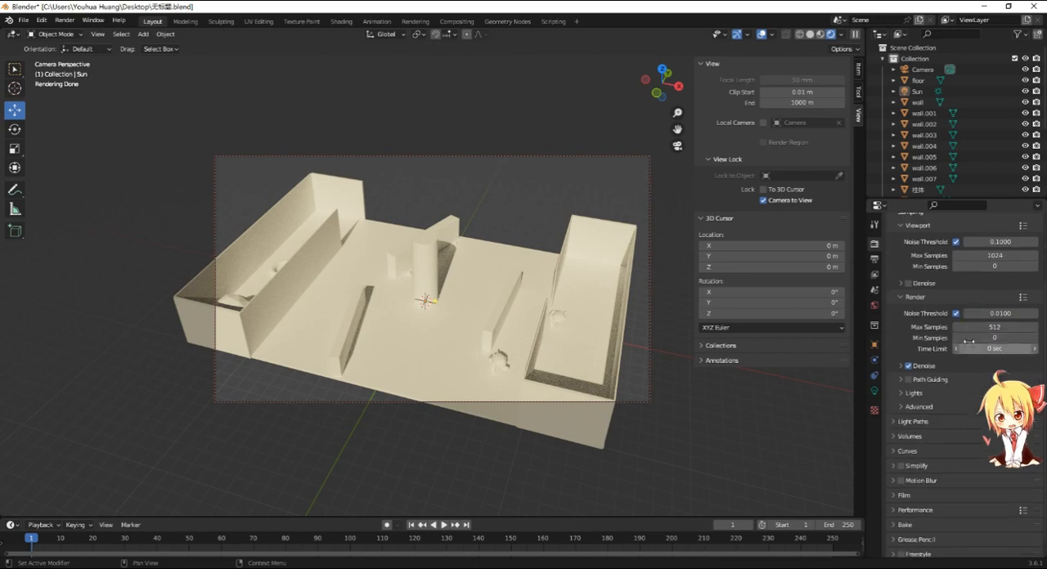
click(998, 255)
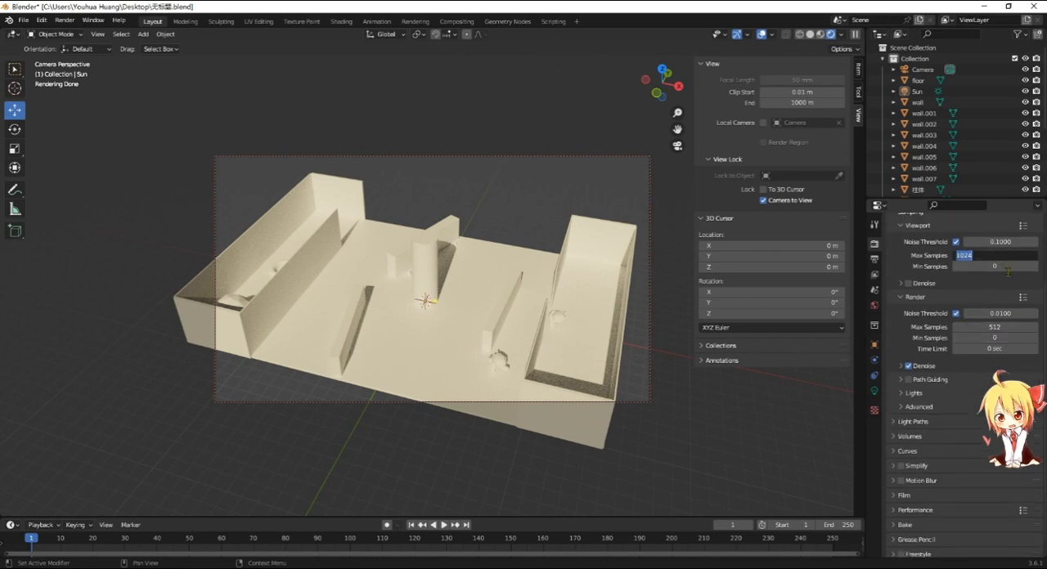
text(512)
key(Return)
scroll(911, 234, up, 1)
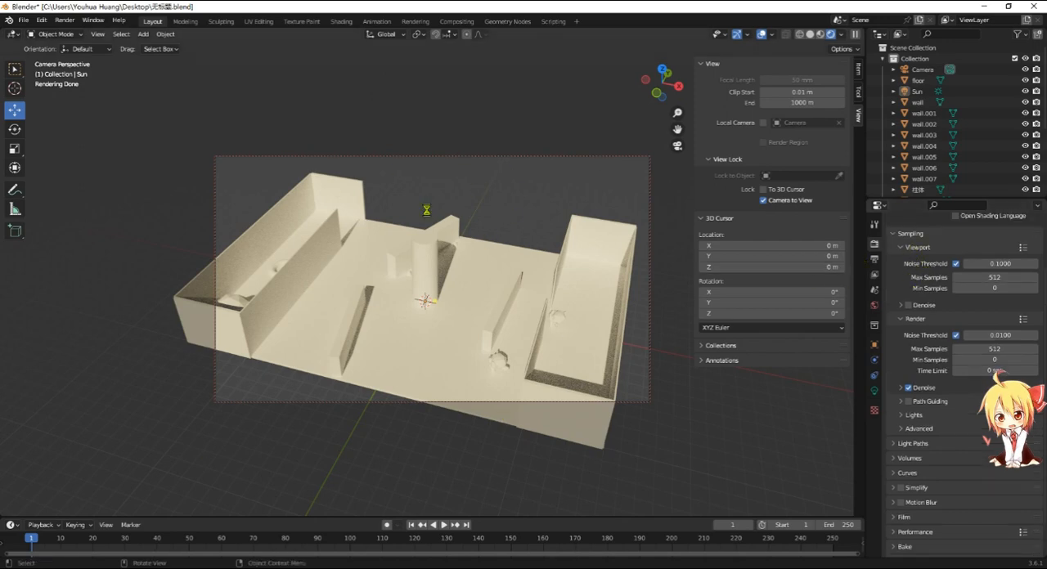
- Render the current frame, check the image in progress and close the render window before it finishes
key(F12)
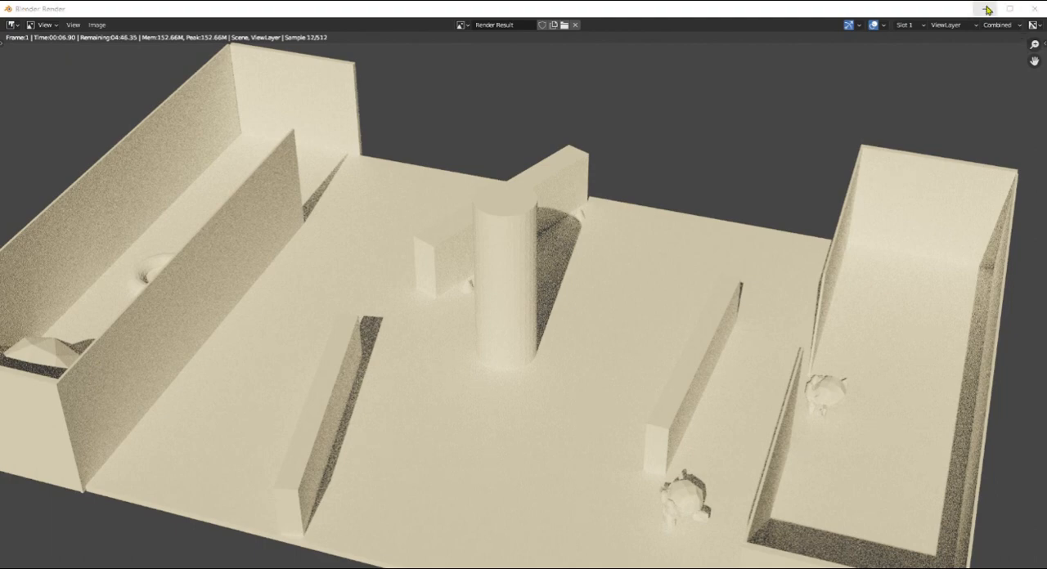
click(983, 9)
click(68, 22)
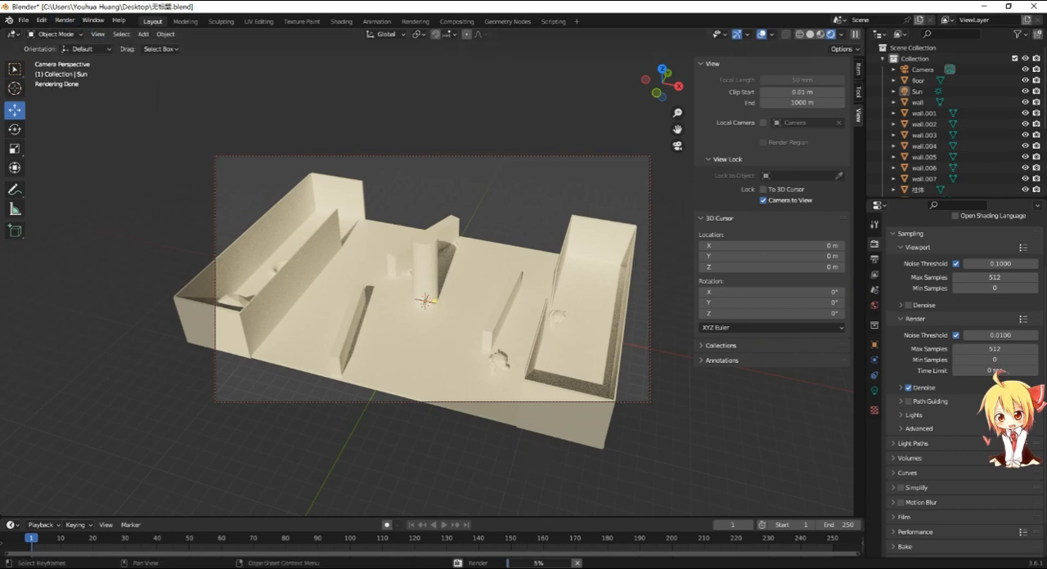
mouse_move(437, 567)
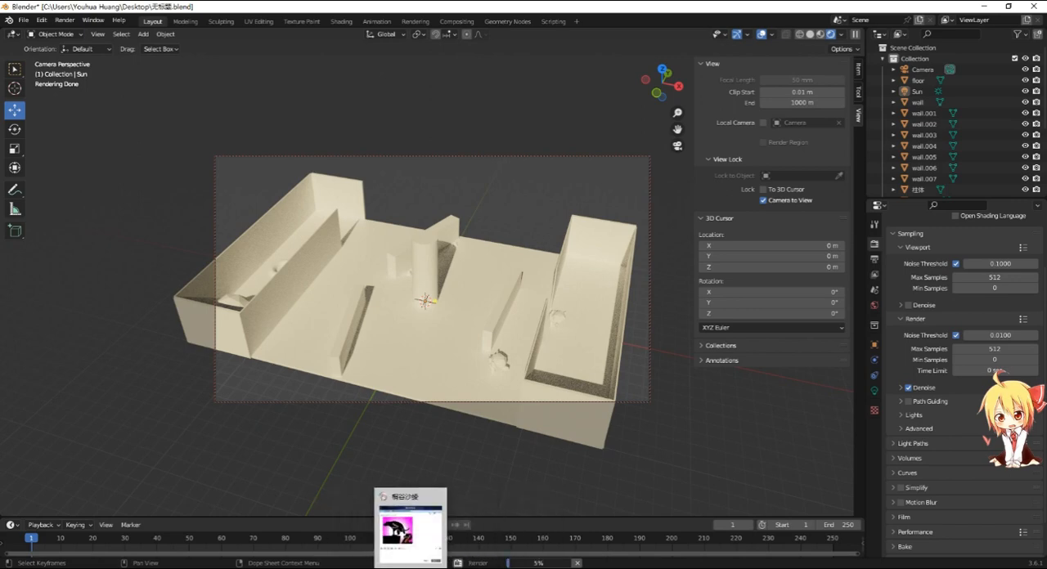
click(463, 537)
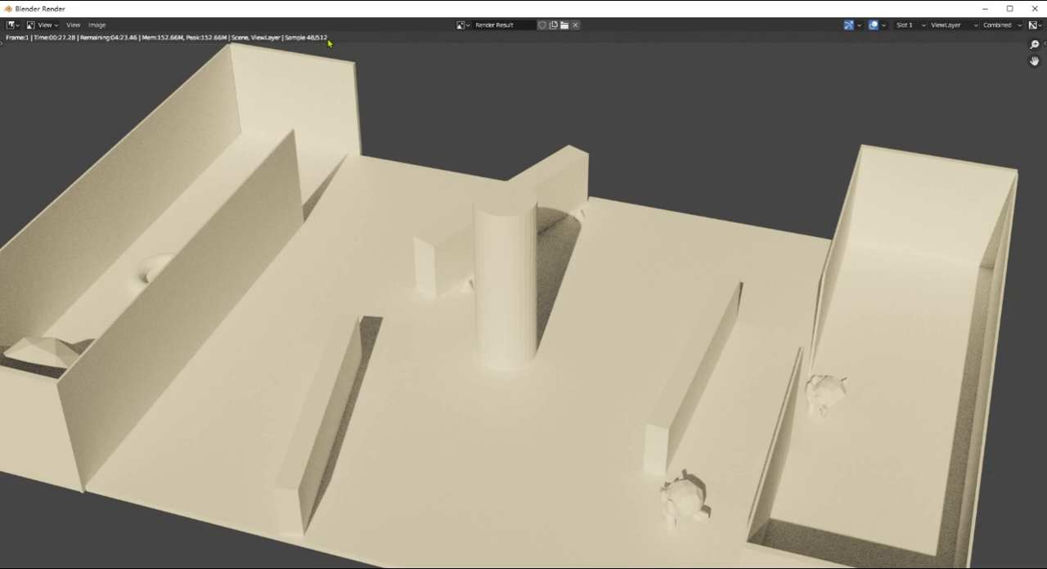
click(95, 26)
click(1036, 10)
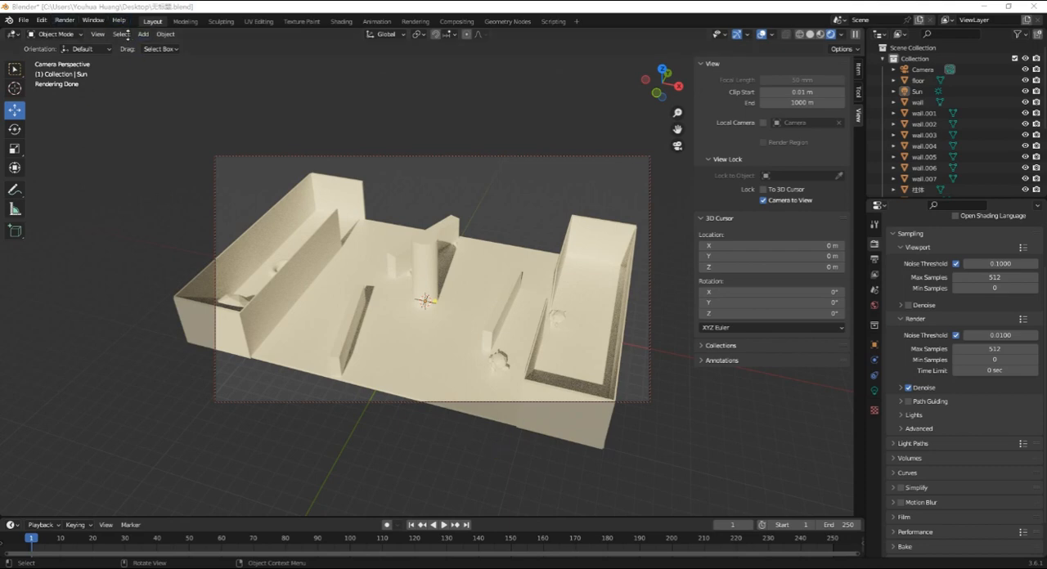
- Lower the render's maximum samples to 100, render the frame again and minimize the render window
click(1020, 349)
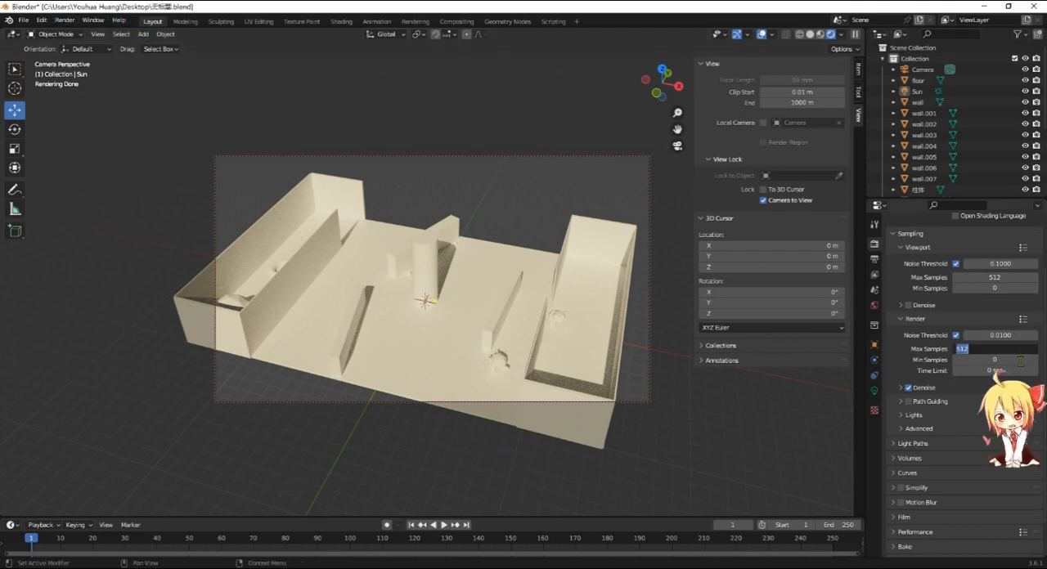
text(100)
key(Return)
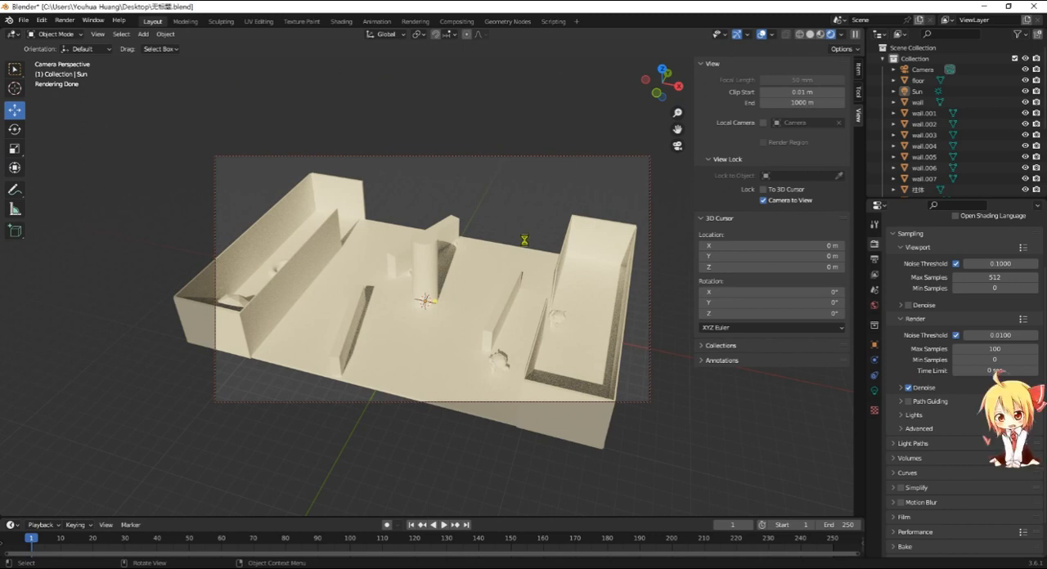
key(F12)
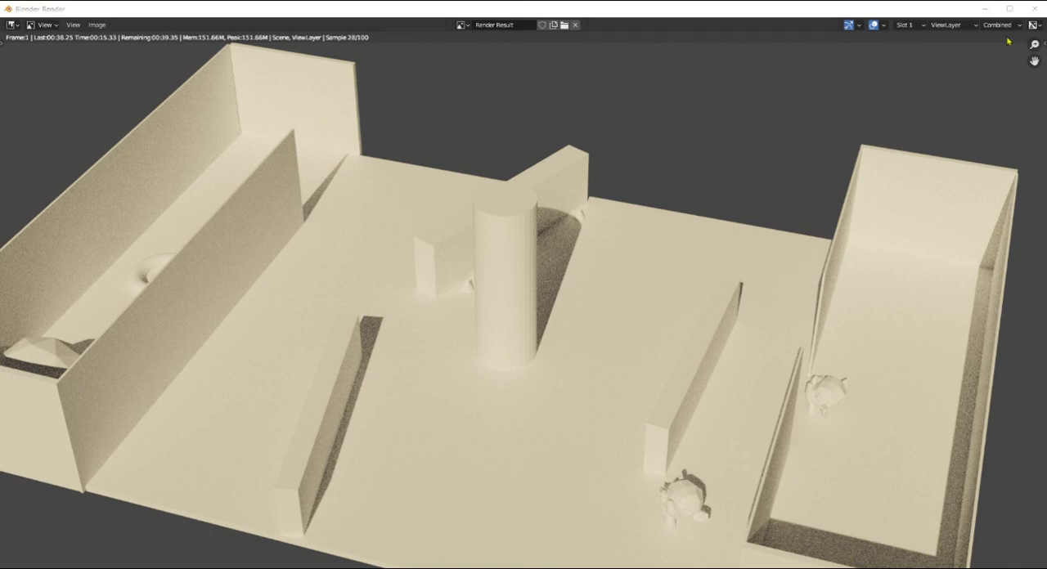
click(985, 8)
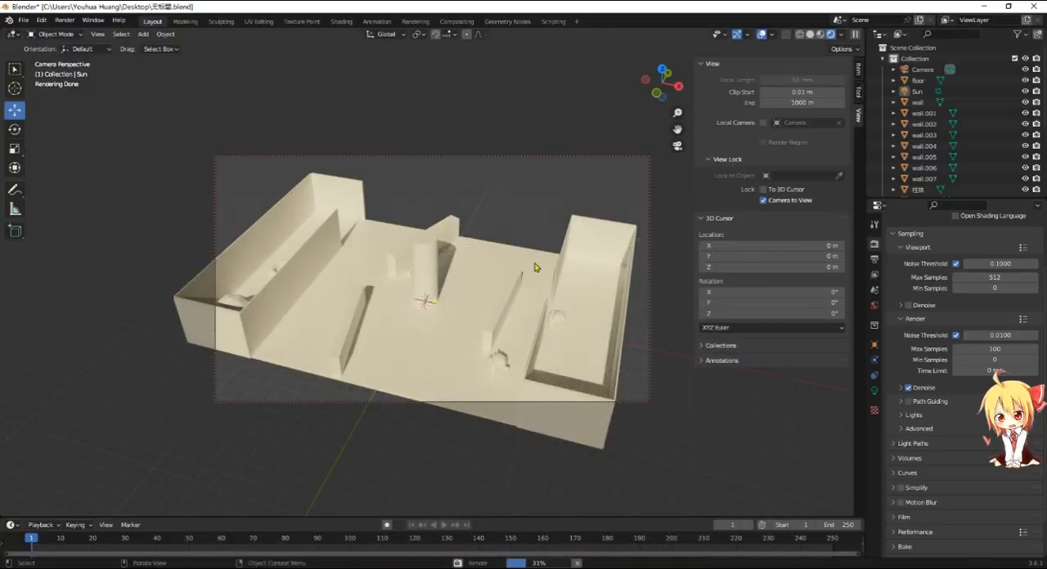
- Add a new material to the central column and view its surface settings
click(434, 288)
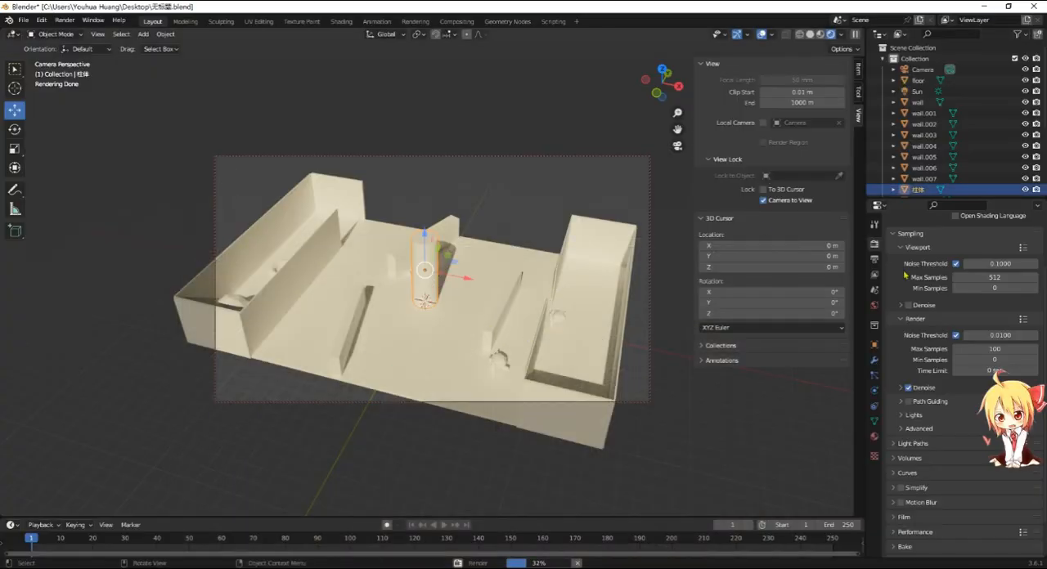
click(875, 436)
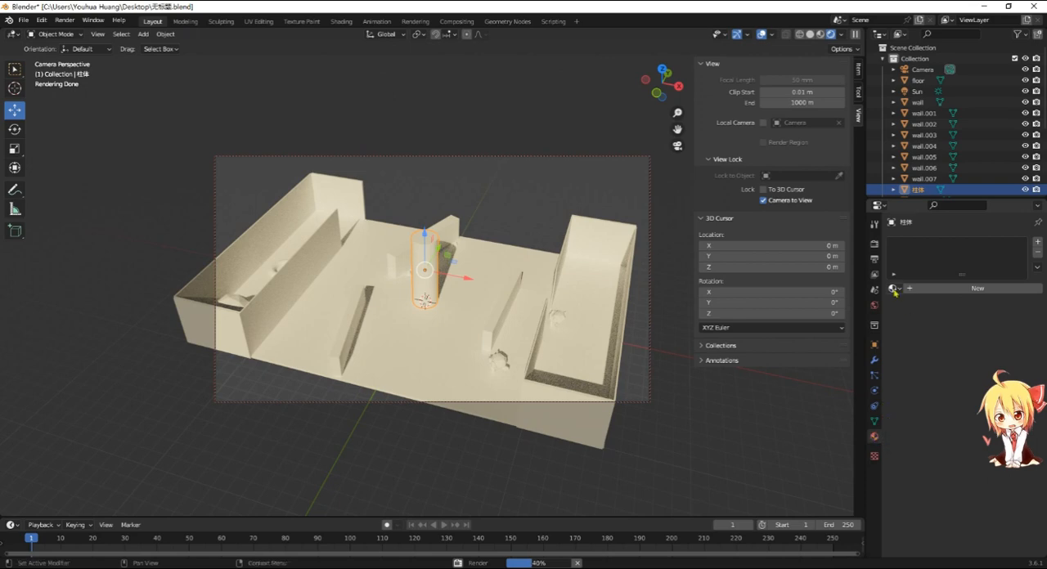
click(940, 288)
scroll(951, 349, down, 3)
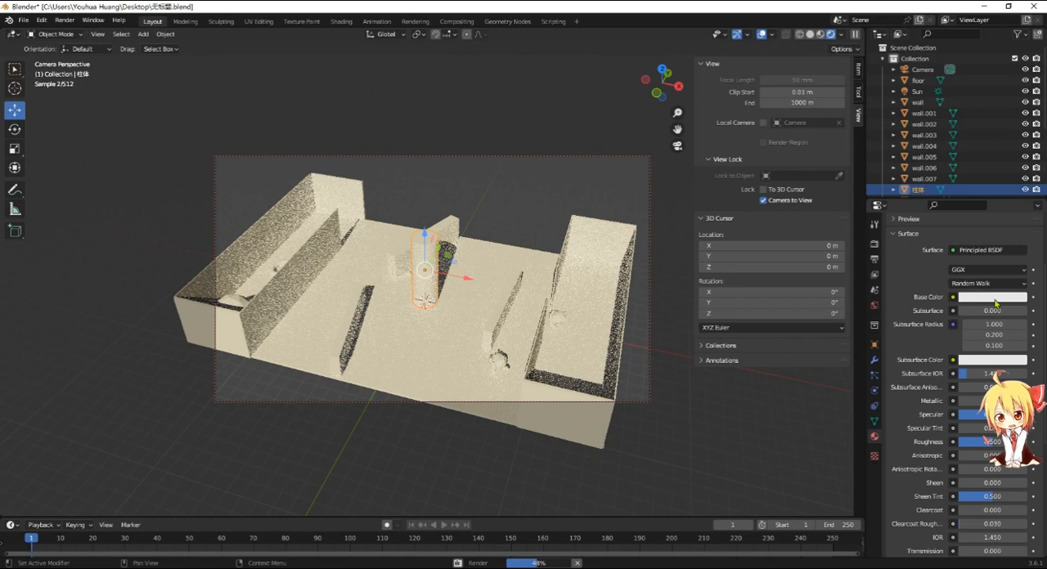
- Try light red, violet and blue as the column material's base color, and settle on pure red
click(994, 300)
click(984, 296)
click(975, 211)
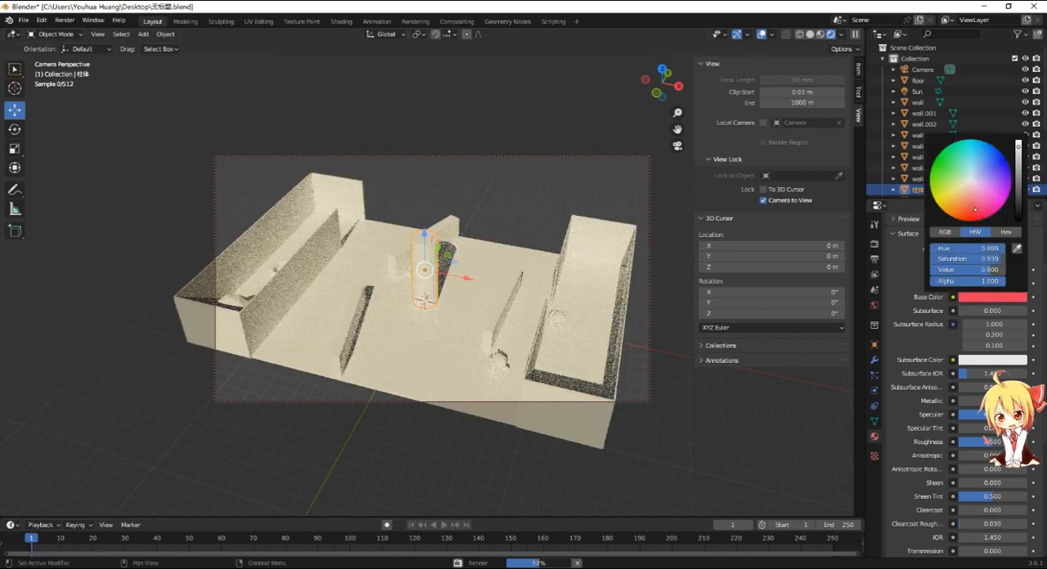
click(973, 299)
click(999, 184)
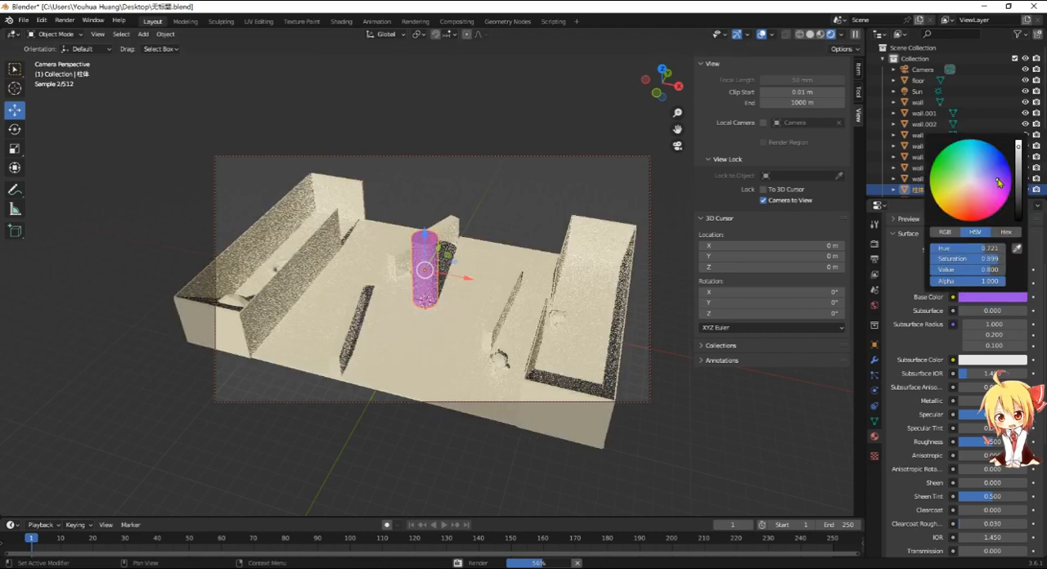
click(1003, 170)
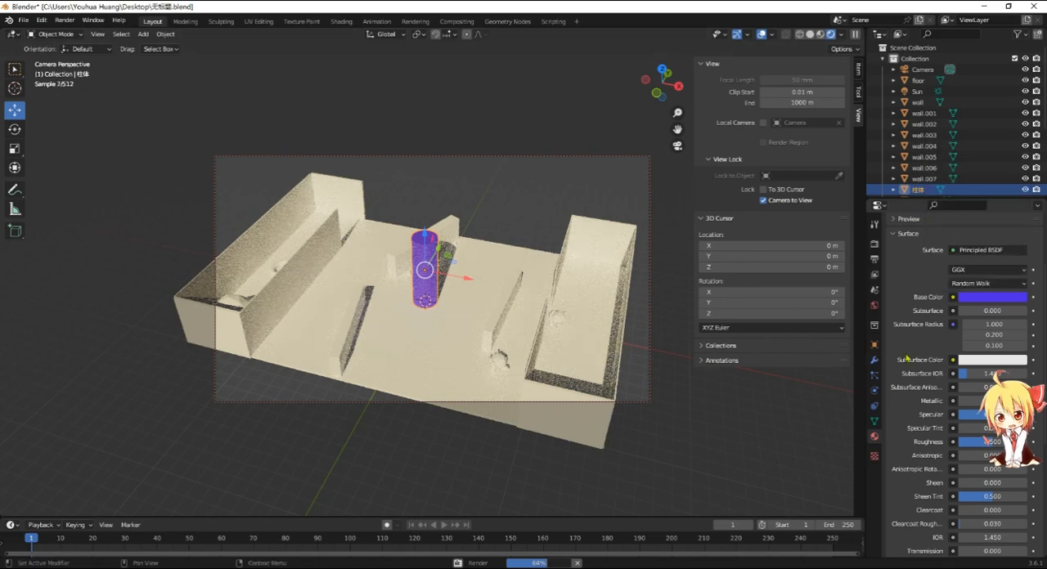
scroll(908, 358, down, 4)
scroll(925, 360, up, 3)
click(982, 275)
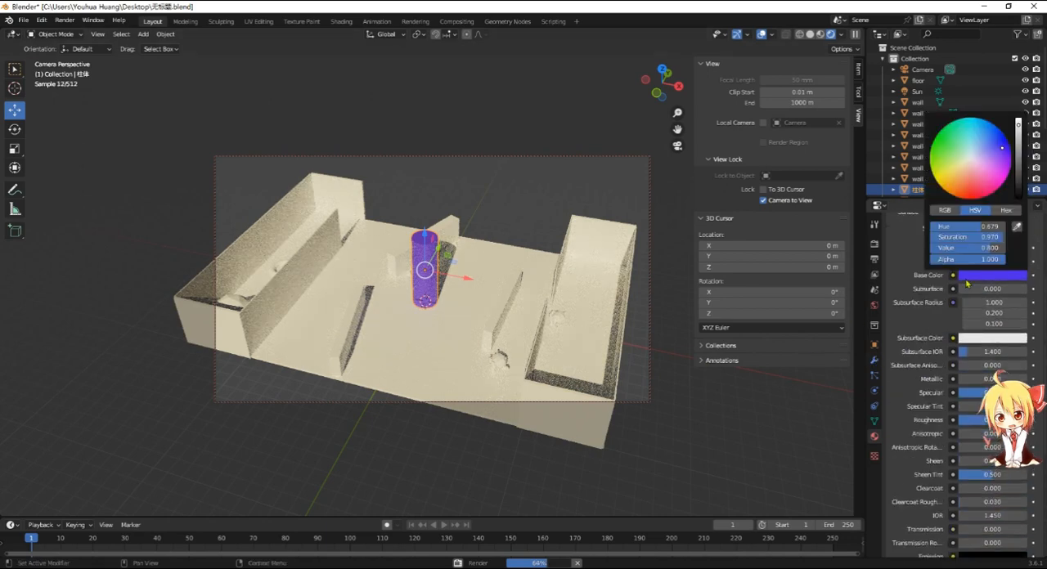
click(974, 200)
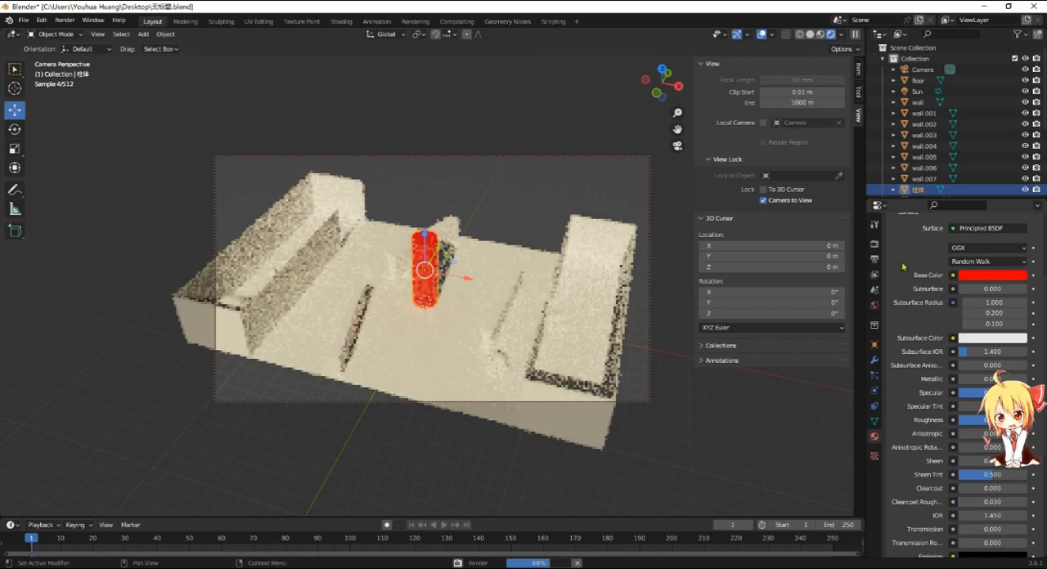
- Make the column glow by raising its emission strength to about 12 and setting the emission color to bright red
scroll(941, 311, down, 7)
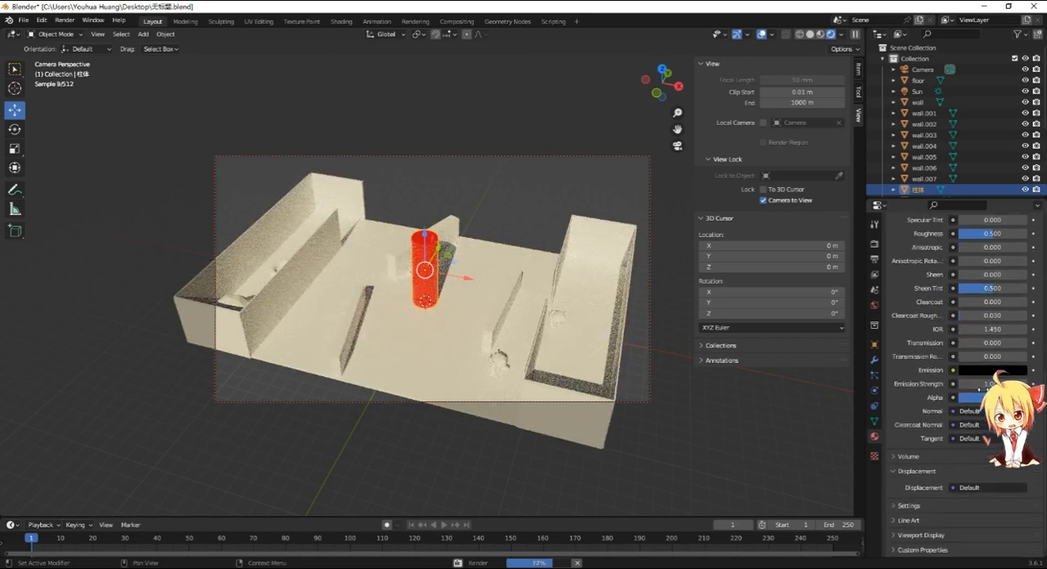
drag(991, 385, 1033, 385)
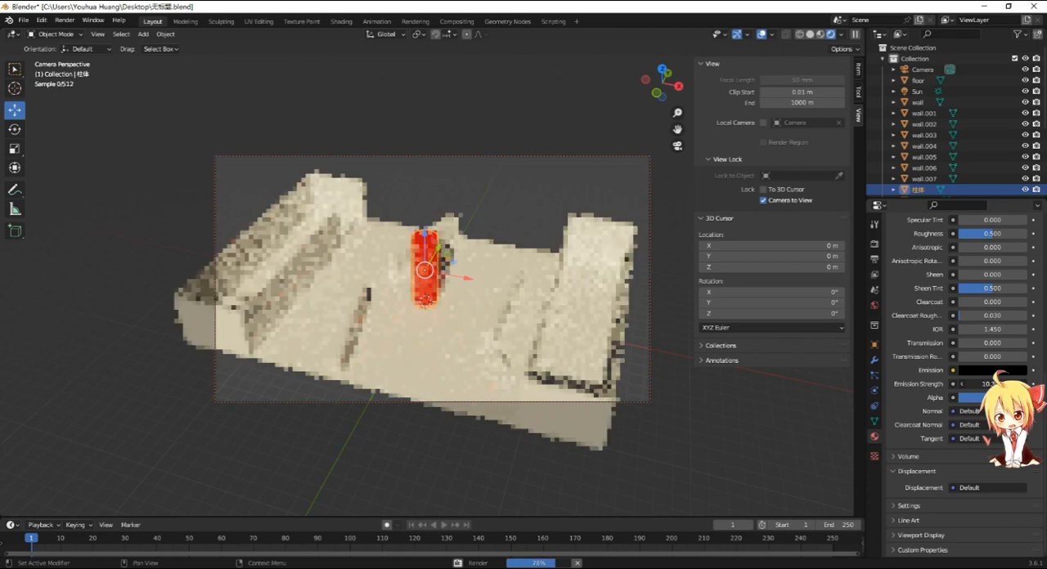
click(967, 369)
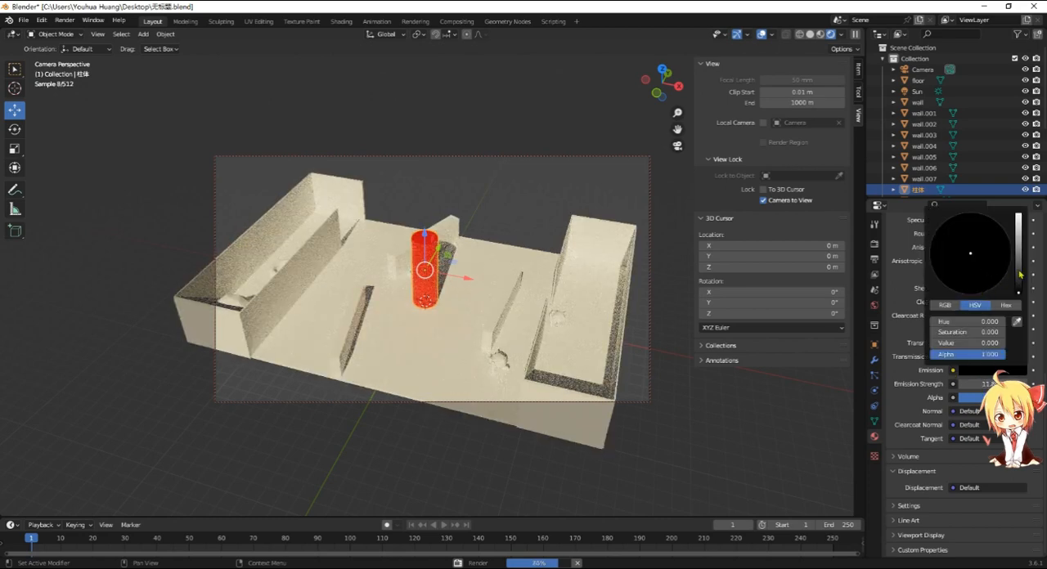
drag(1018, 272, 1018, 215)
mouse_move(972, 284)
mouse_down()
mouse_move(981, 342)
mouse_move(975, 295)
mouse_up()
mouse_move(977, 385)
mouse_down()
mouse_move(966, 386)
mouse_move(975, 385)
mouse_up()
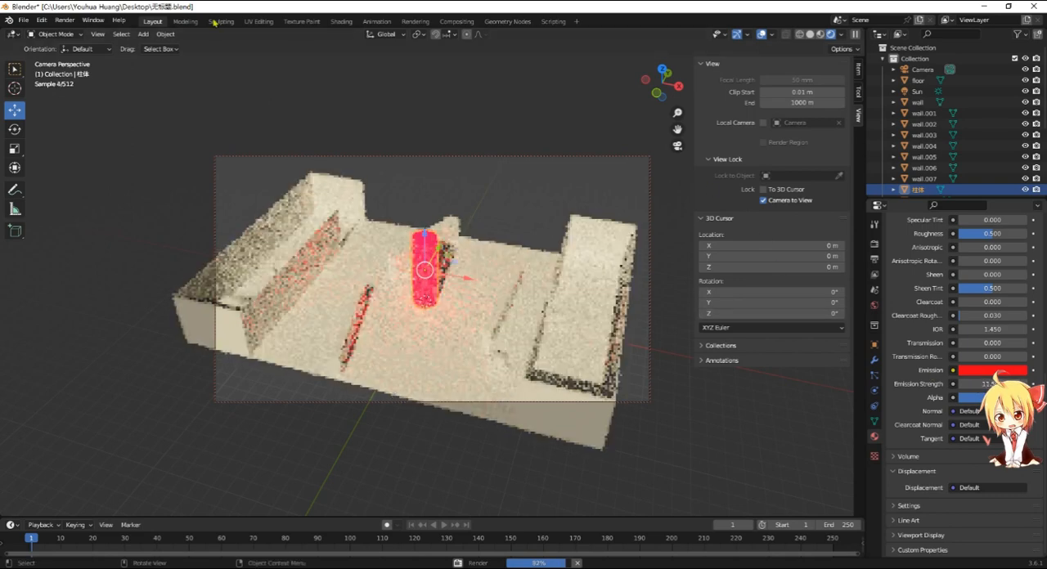
- Bring up the earlier render that is still running, close its window and wait for the program to respond
mouse_move(430, 565)
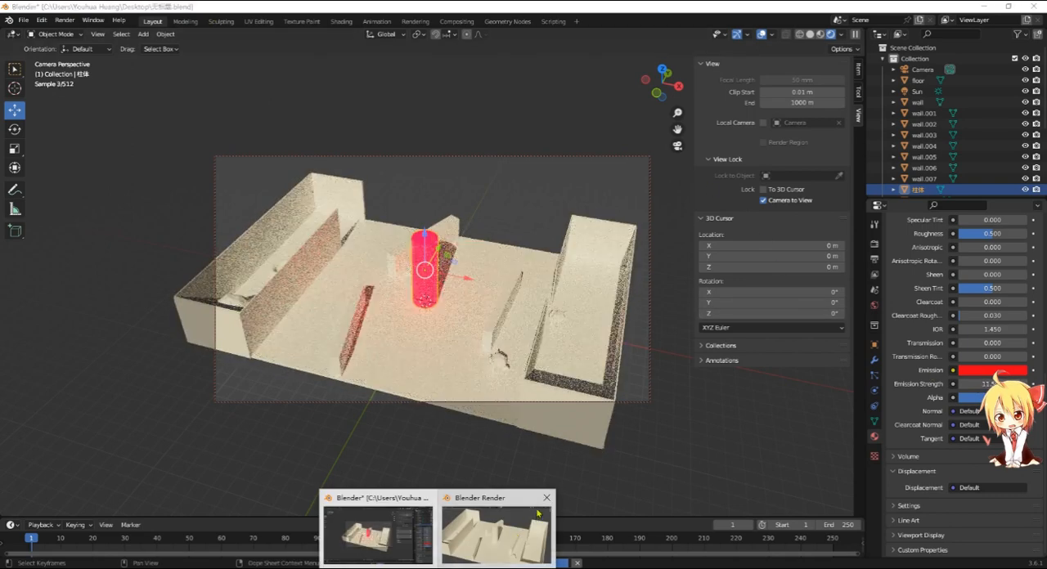
mouse_move(546, 500)
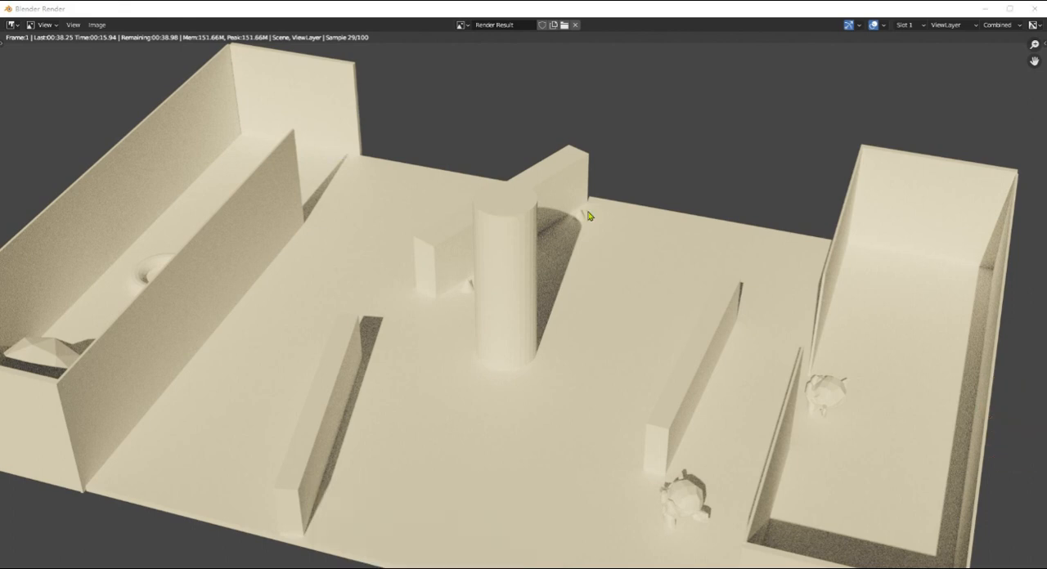
click(1027, 10)
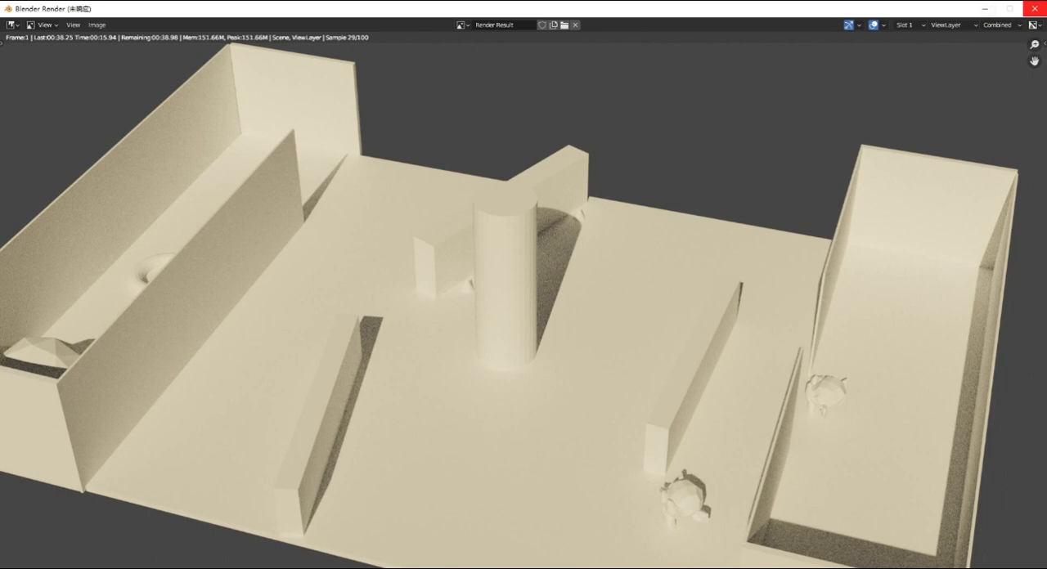
click(381, 534)
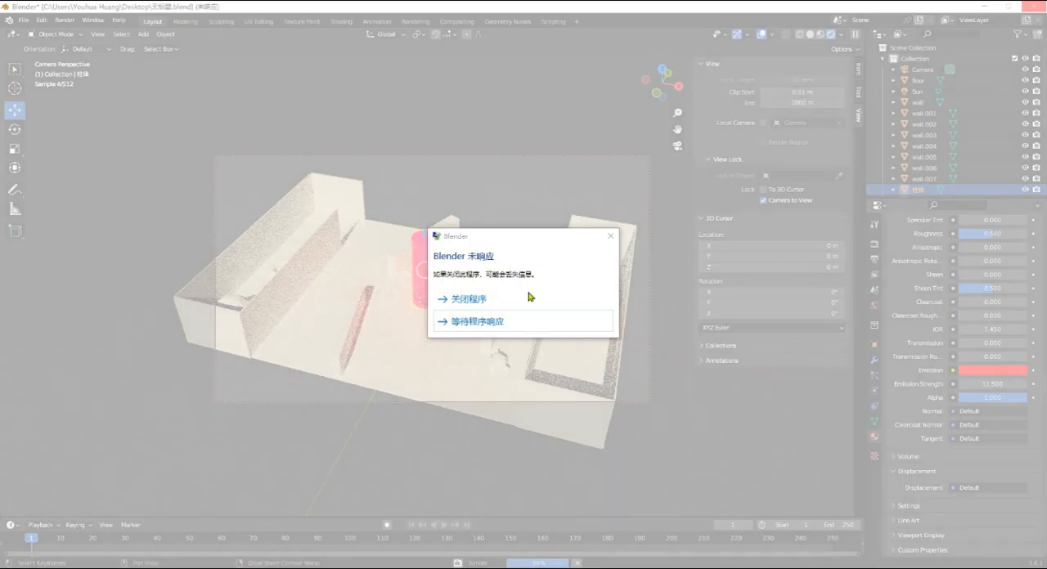
click(486, 324)
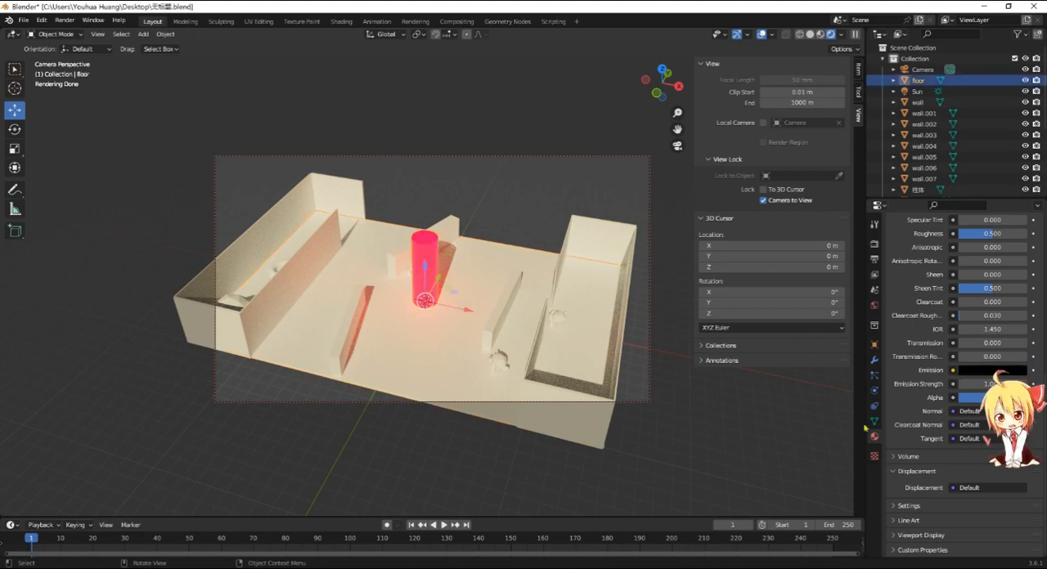
- Select the floor object and render the current frame as a still image with the glowing column
click(919, 80)
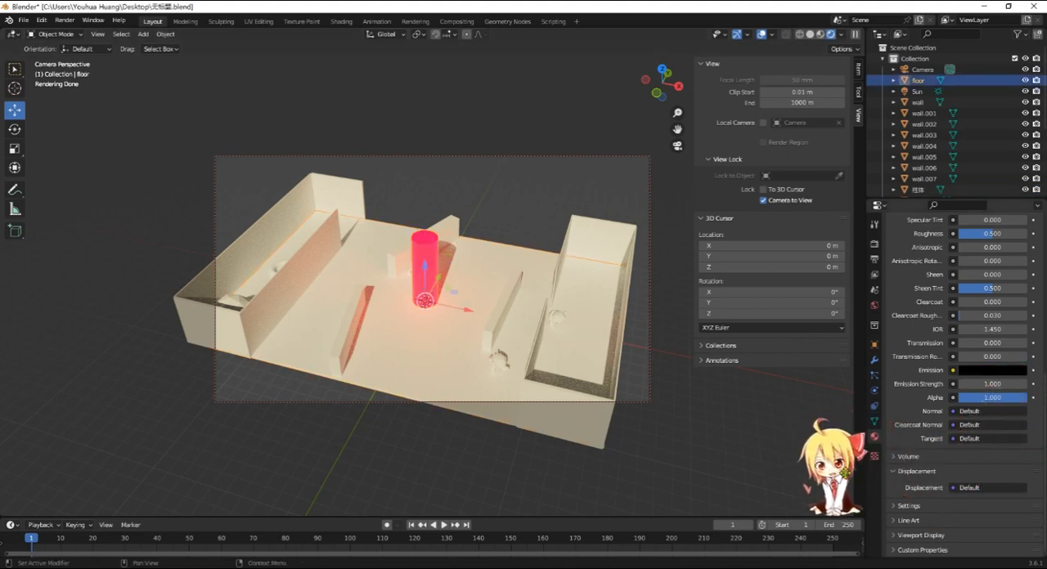
click(62, 21)
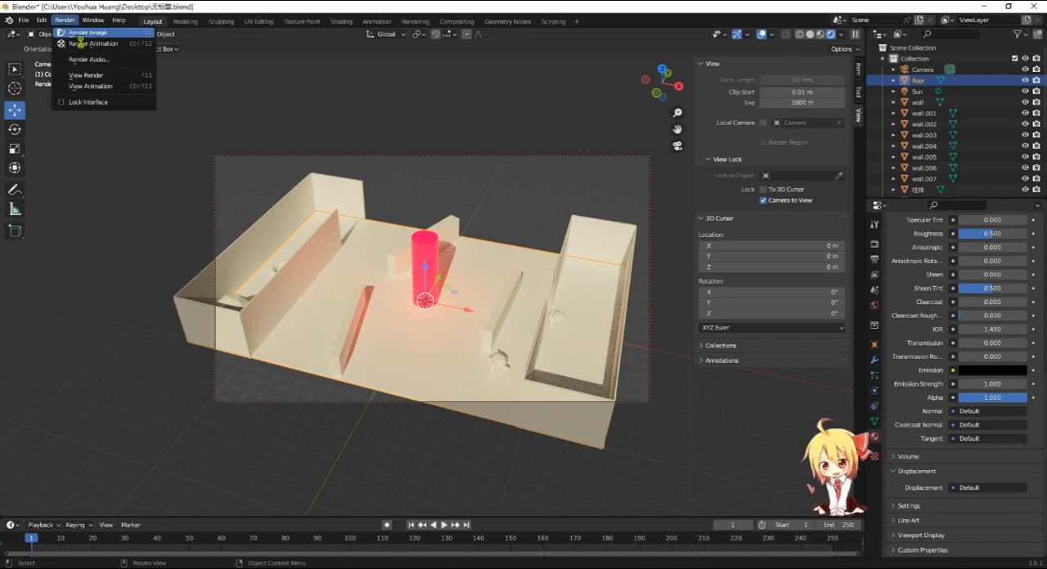
click(75, 33)
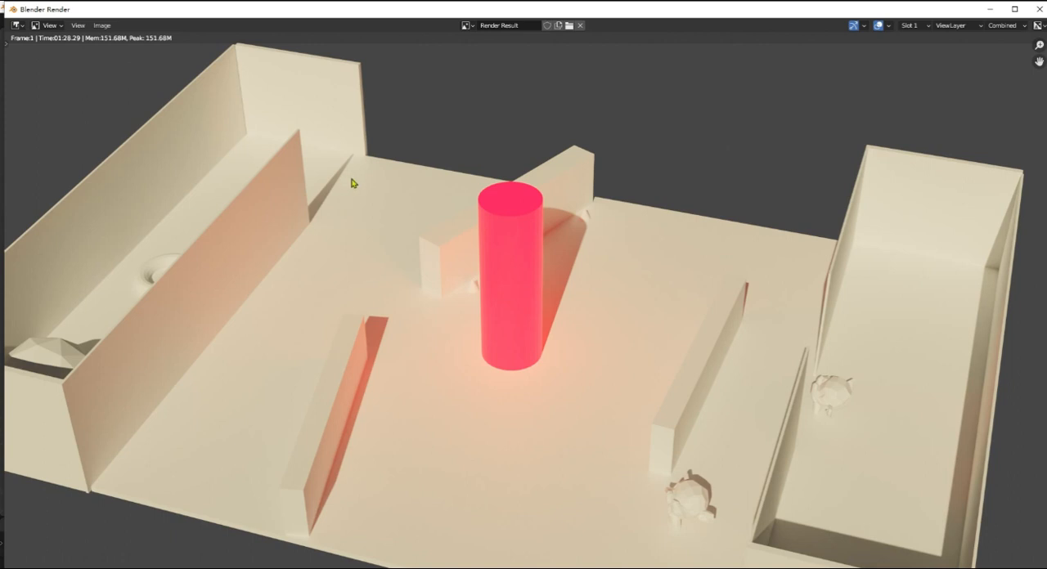
click(61, 31)
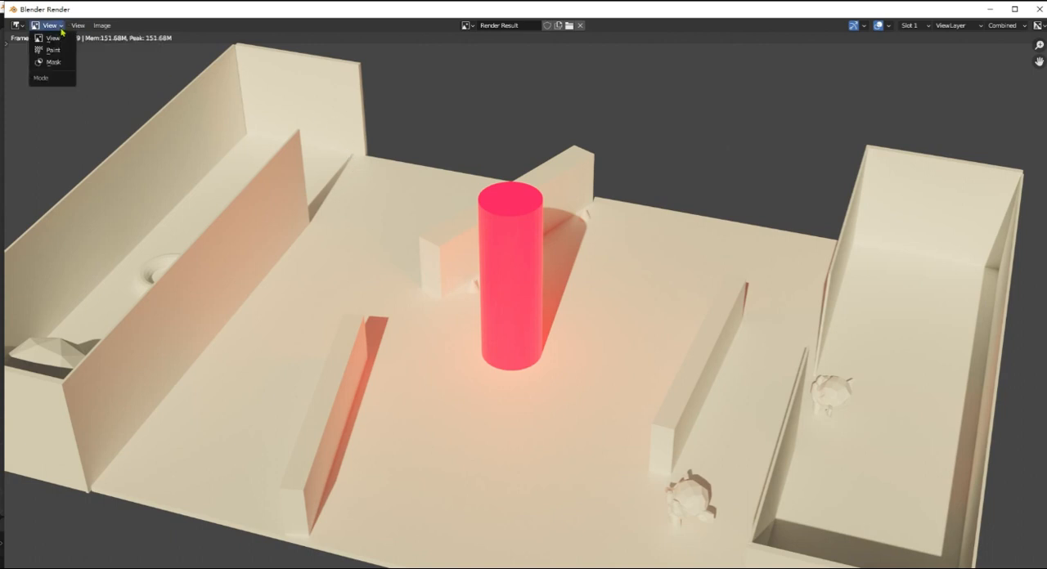
click(62, 31)
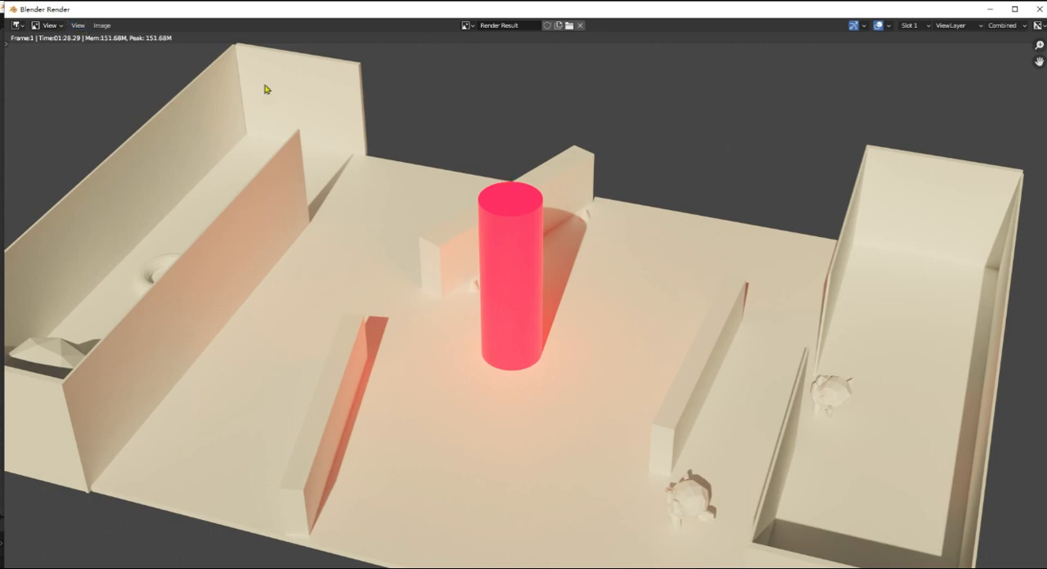
- Save the rendered image to the Desktop as untitled 2.png, keeping the PNG format
click(101, 25)
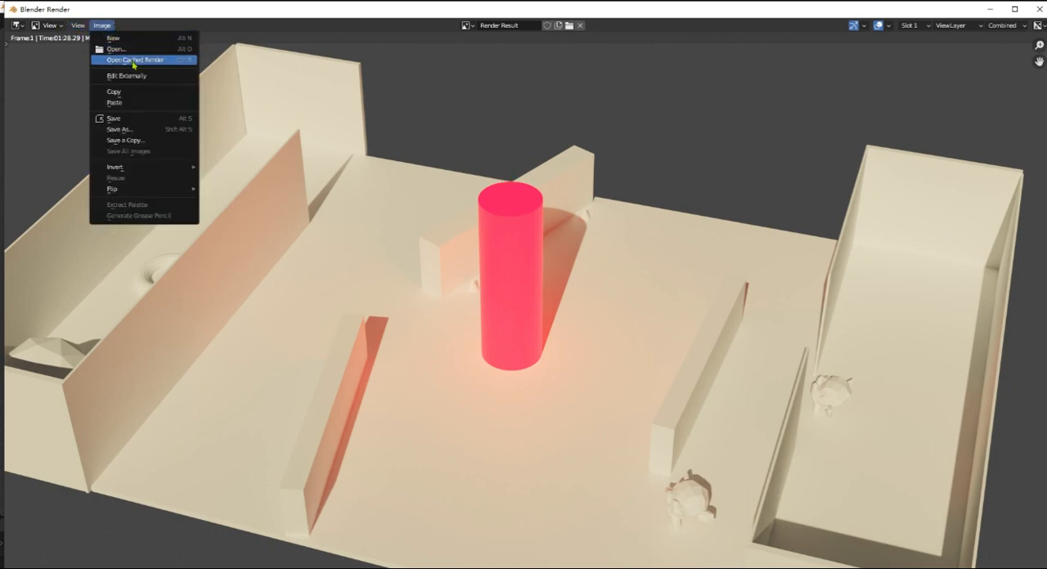
click(133, 131)
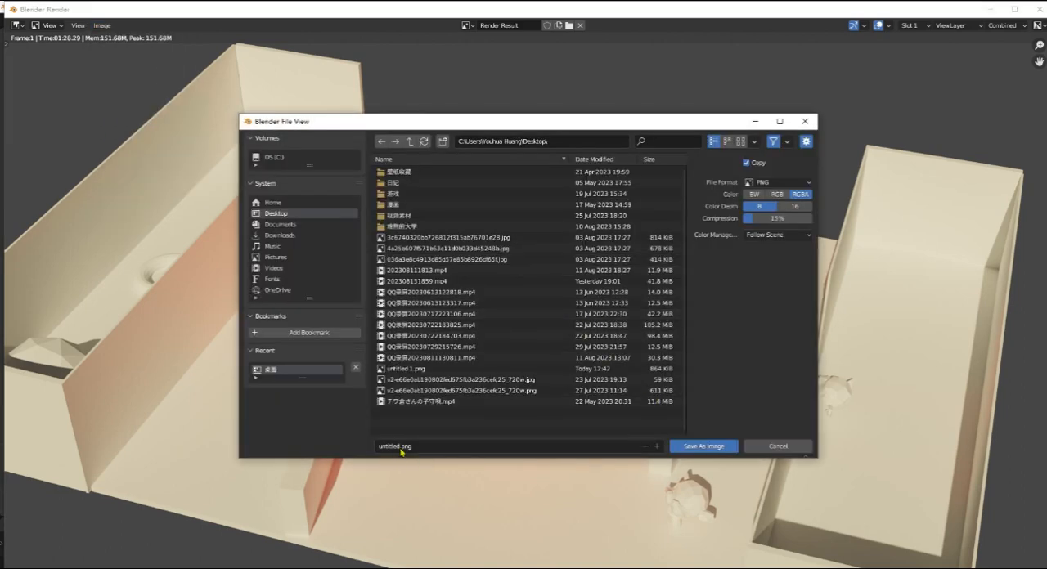
click(401, 447)
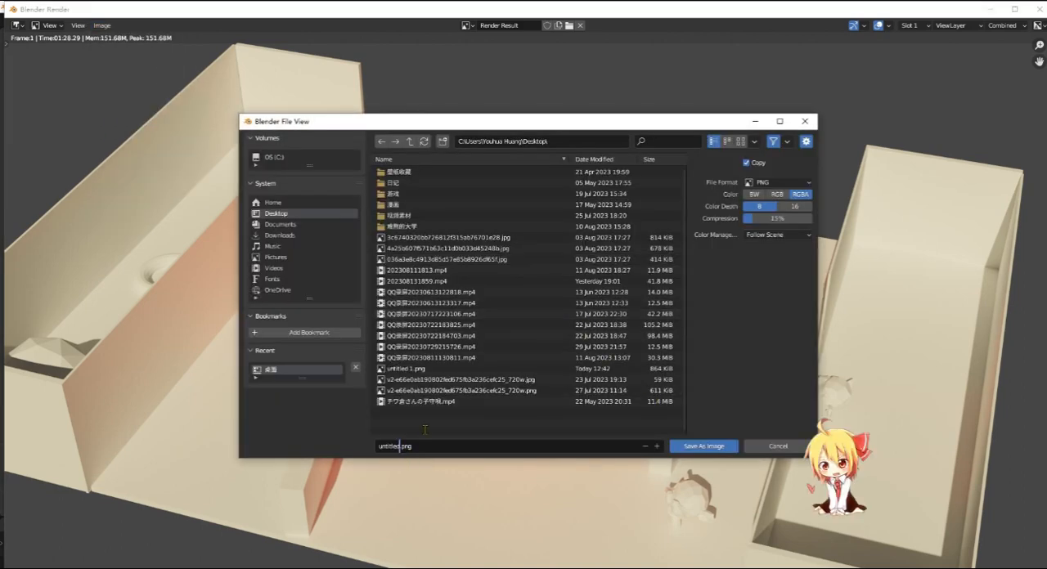
text(2)
click(788, 185)
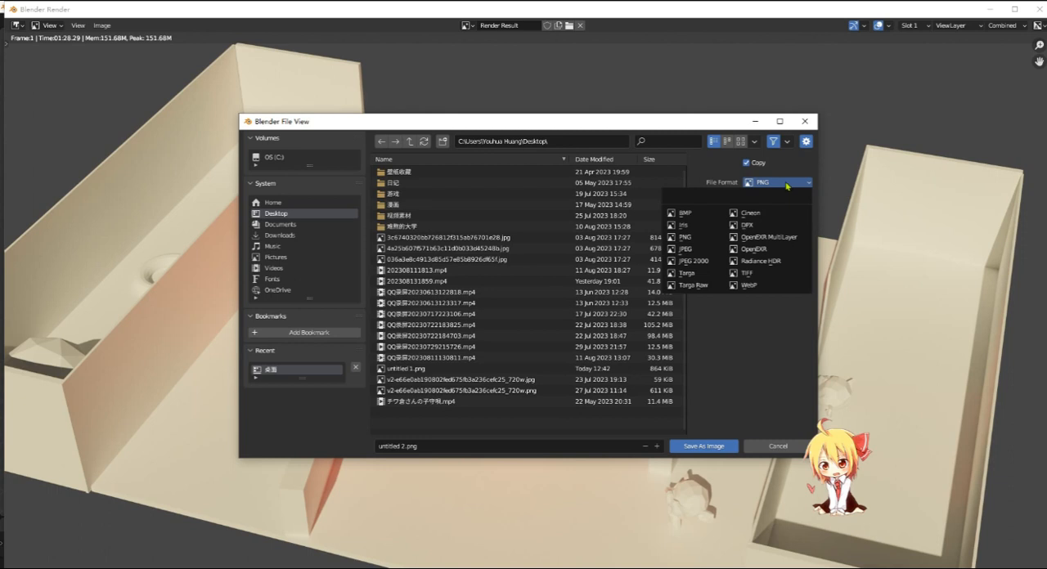
click(788, 185)
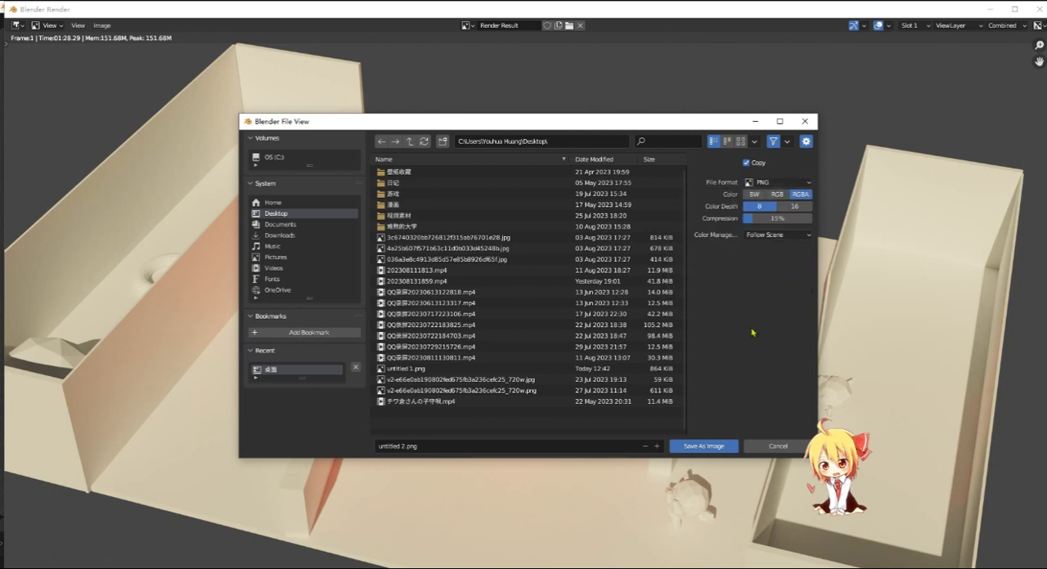
click(717, 448)
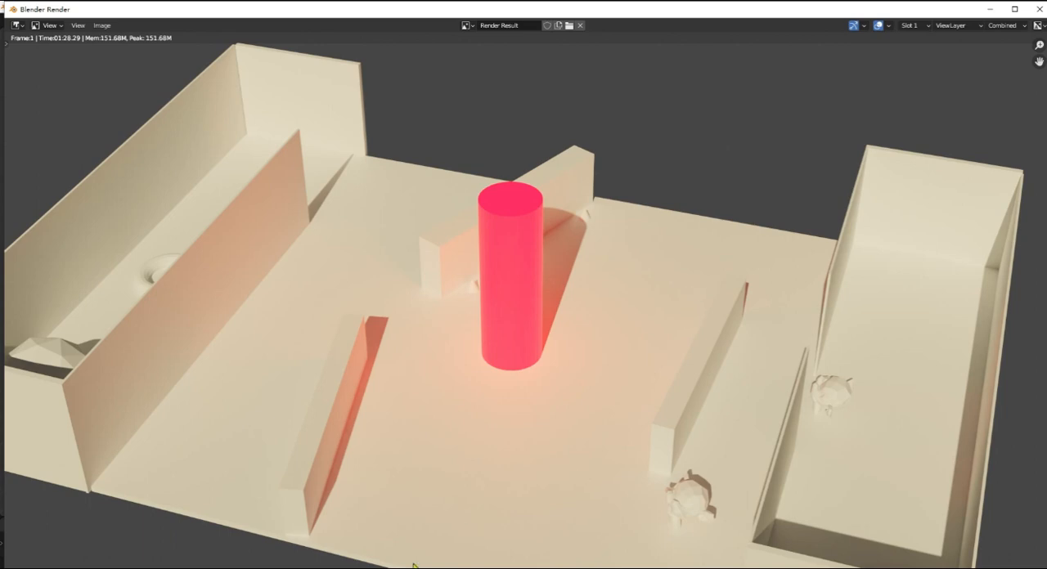
- Switch to InDesign, view the blank page of imagined.indd and return to Blender's render window
key(alt+Tab)
scroll(482, 390, up, 4)
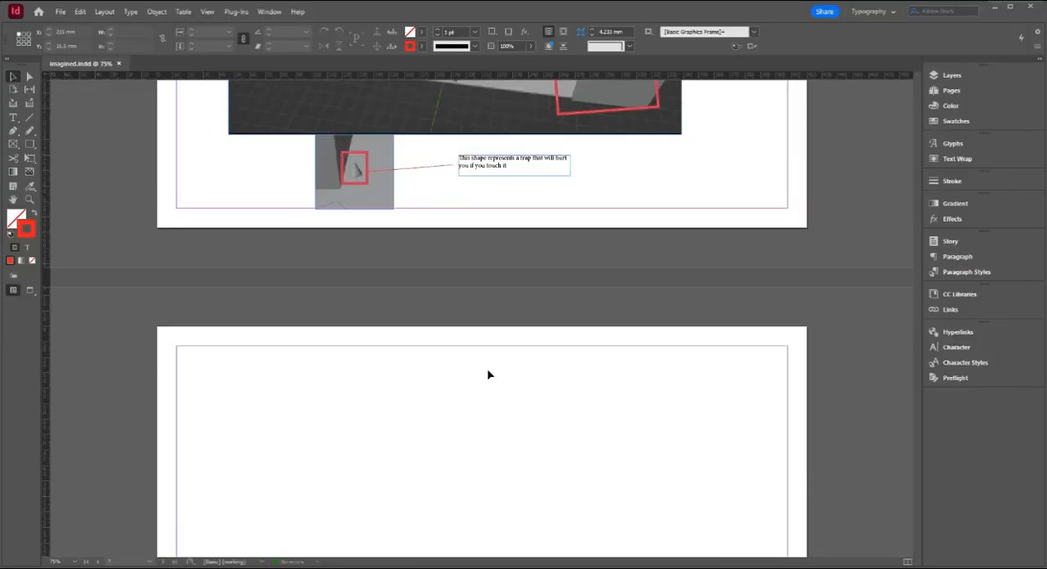
scroll(487, 375, down, 5)
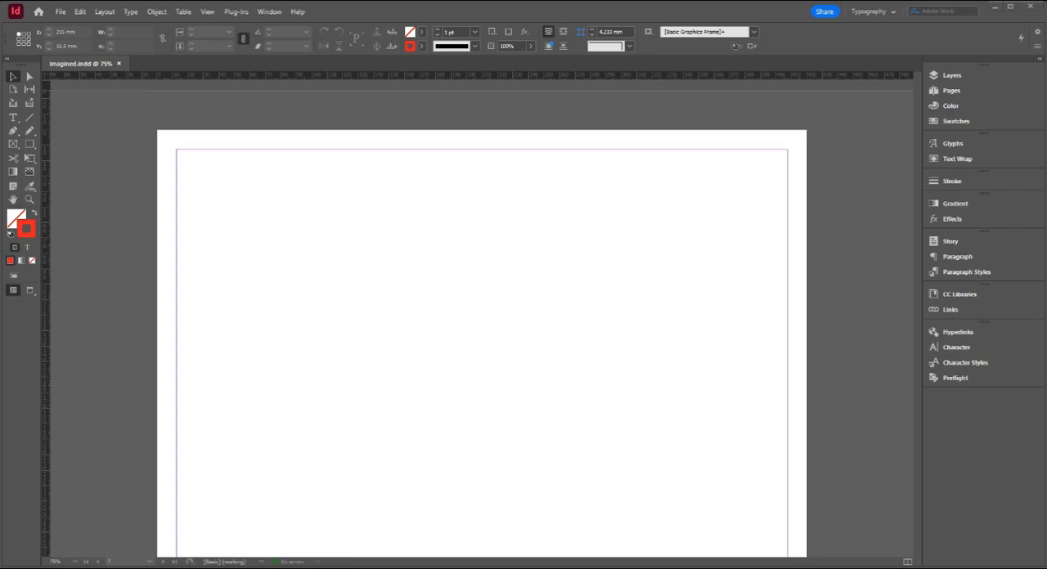
key(alt+Tab)
key(alt+Tab)
click(994, 12)
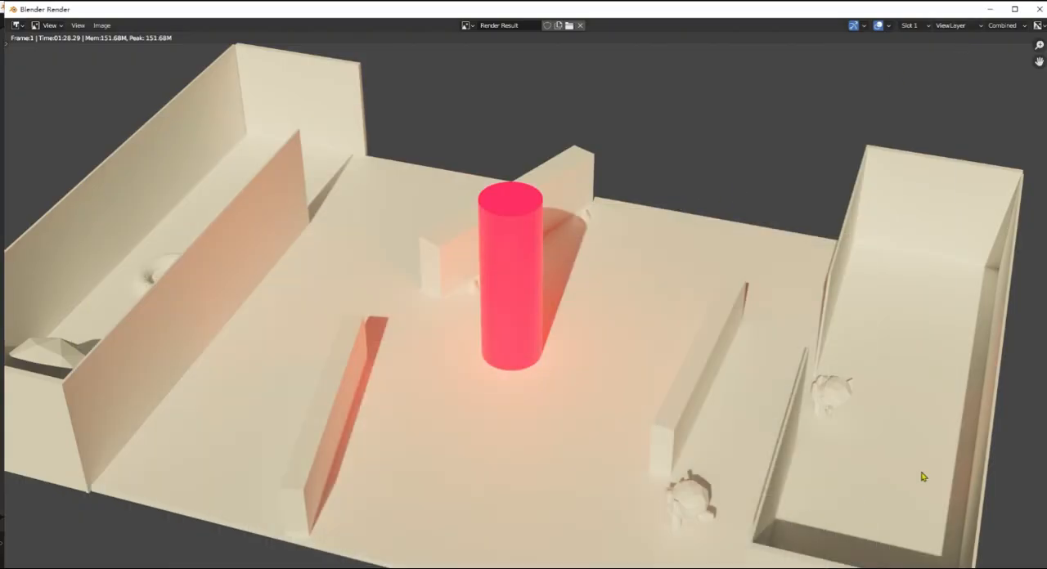